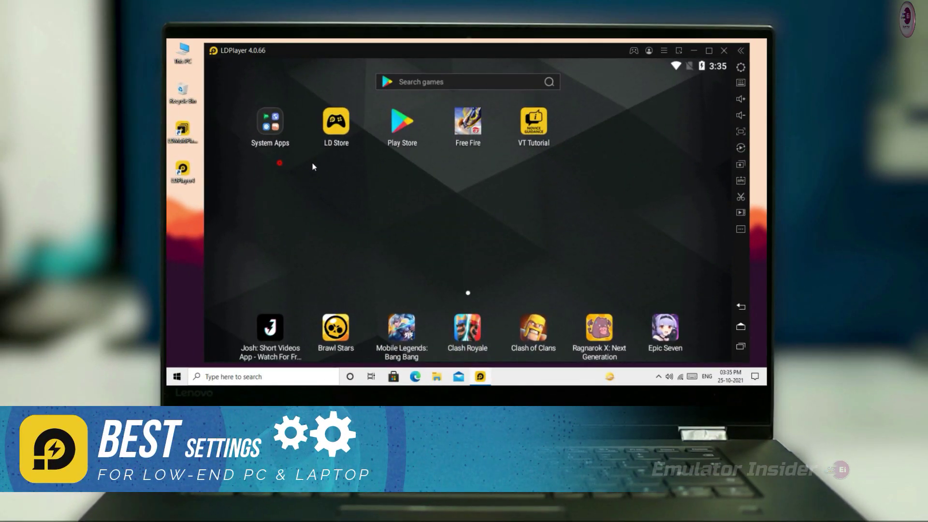
{"action": "left_click_drag", "start_coordinate": [313, 166], "coordinate": [220, 162]}
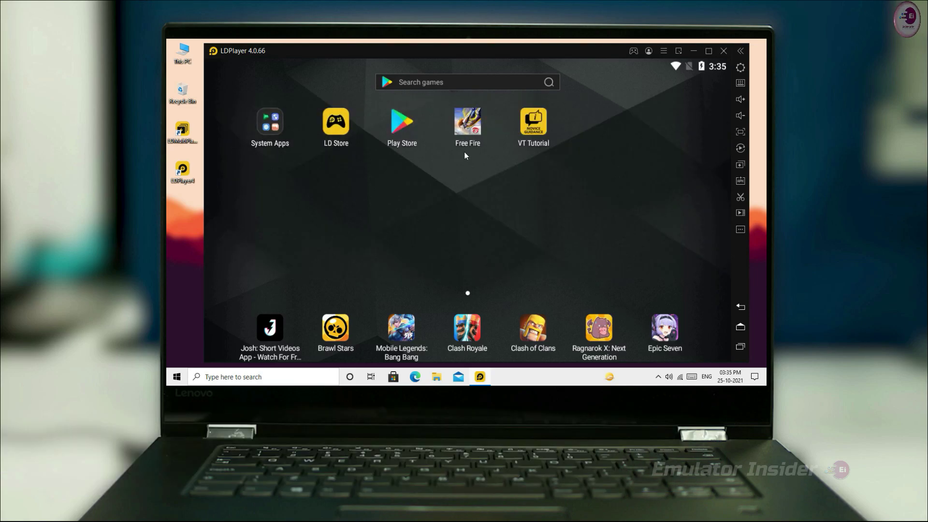
{"action": "left_click", "coordinate": [465, 126]}
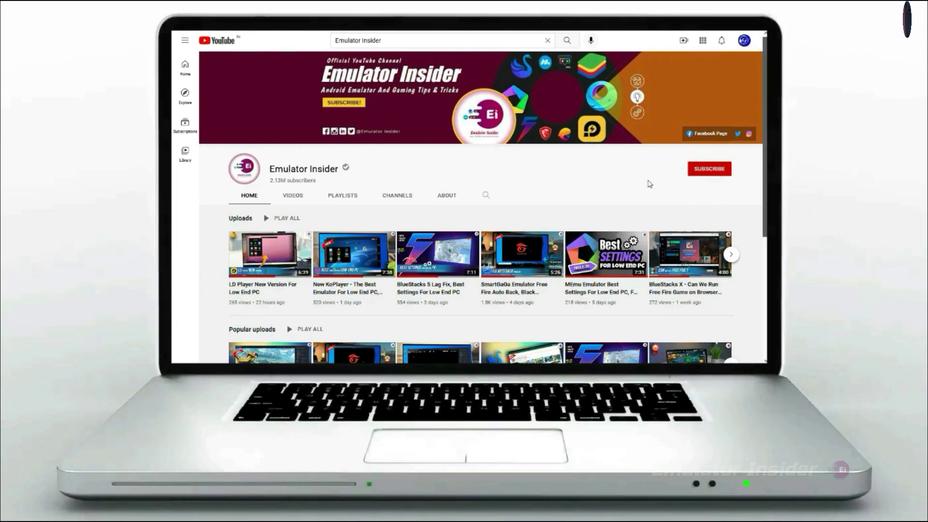
- Subscribe to the Emulator Insider channel on YouTube and set its notification preference
{"action": "left_click", "coordinate": [708, 170]}
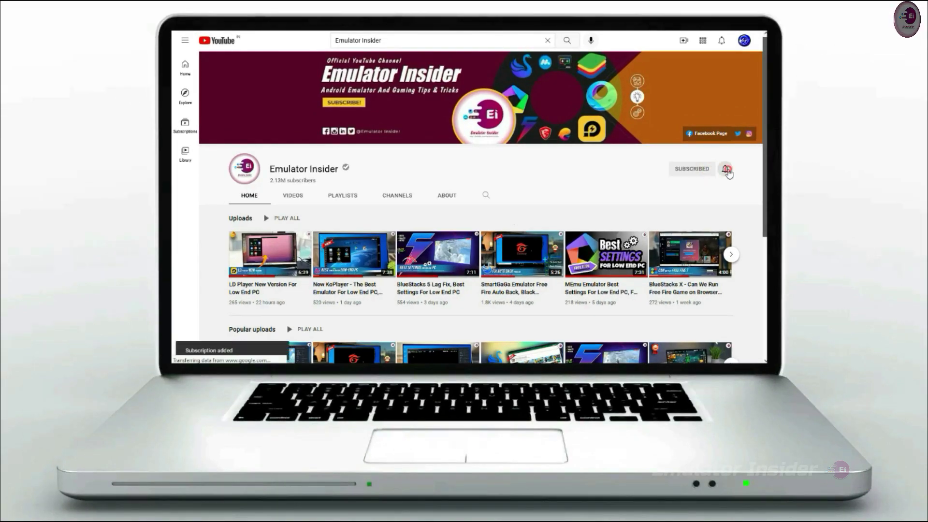
{"action": "left_click", "coordinate": [722, 170]}
{"action": "left_click", "coordinate": [682, 186]}
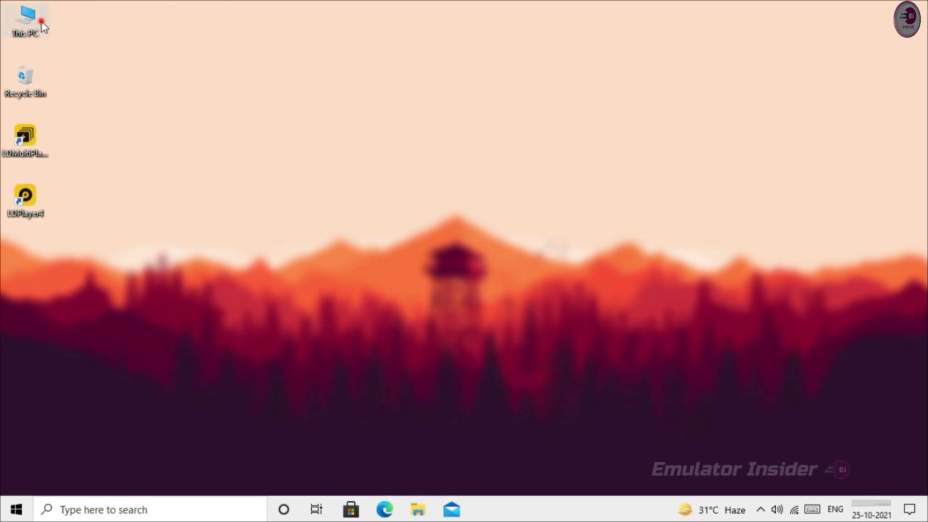
- View the computer's system properties from This PC to check processor, memory and system type, and close the windows
{"action": "double_click", "coordinate": [42, 22]}
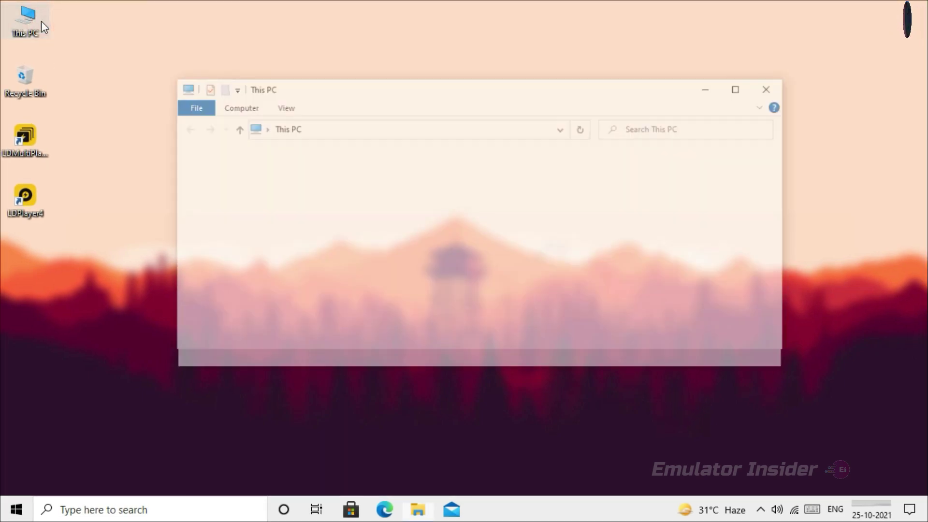
{"action": "right_click", "coordinate": [445, 279]}
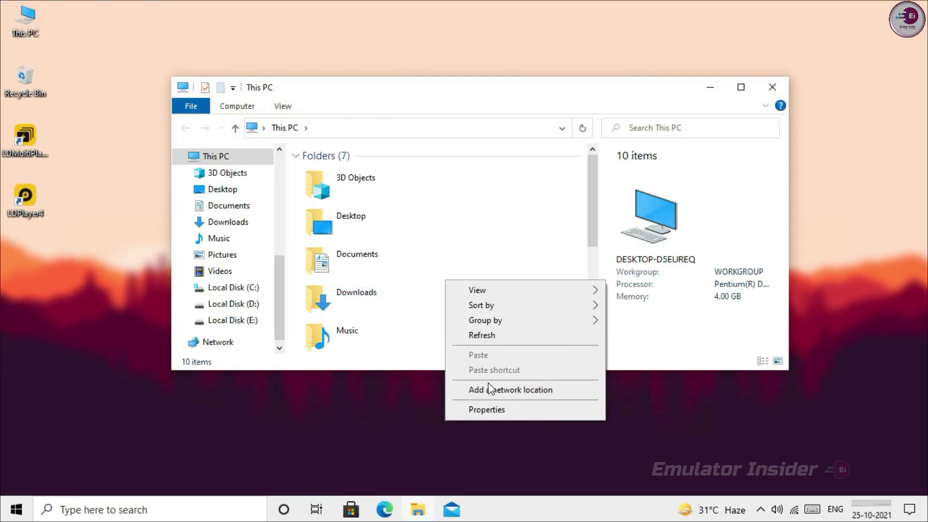
{"action": "left_click", "coordinate": [501, 411]}
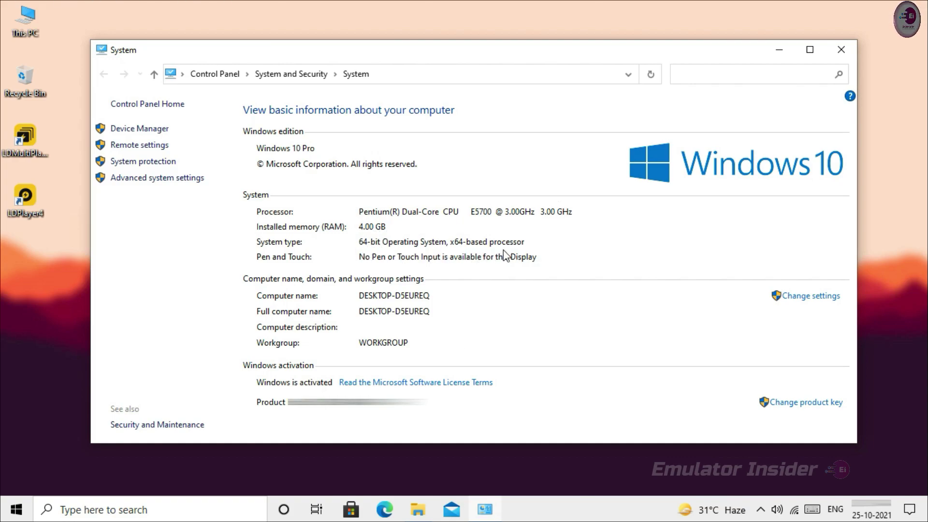
{"action": "left_click", "coordinate": [841, 49]}
{"action": "left_click", "coordinate": [768, 86]}
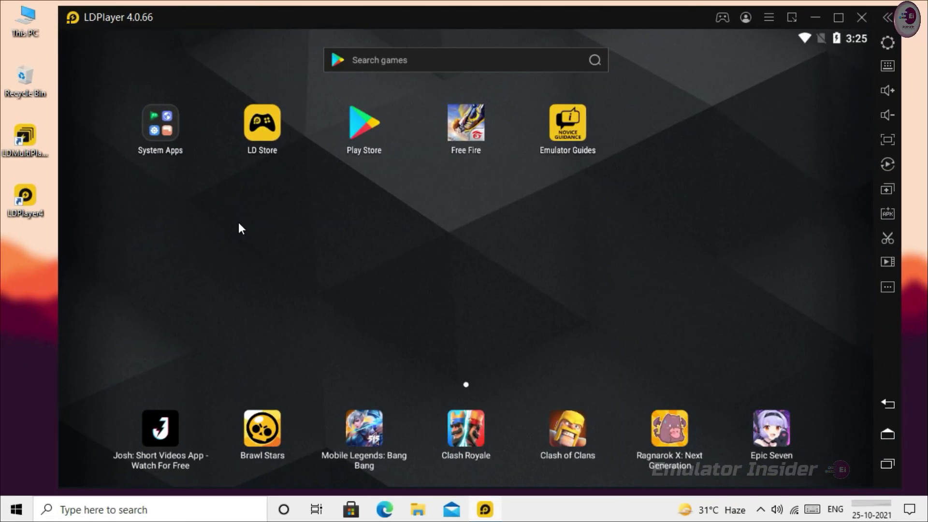
{"action": "left_click_drag", "start_coordinate": [324, 206], "coordinate": [634, 204]}
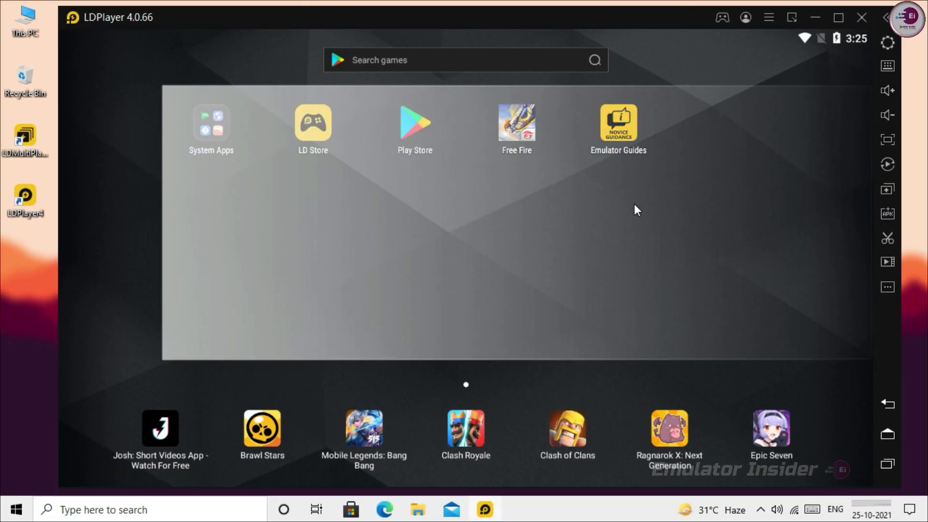
{"action": "left_click_drag", "start_coordinate": [207, 204], "coordinate": [208, 206]}
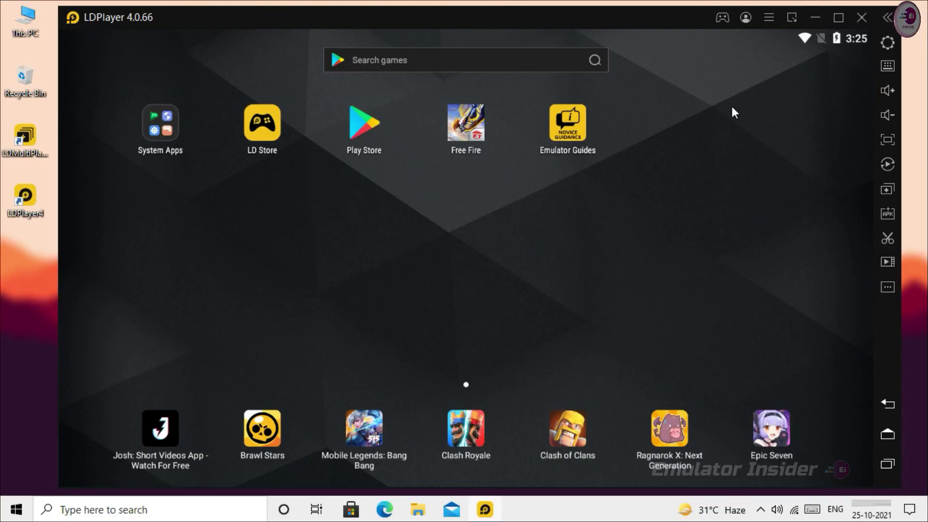
- In the LDPlayer settings, allocate 2 cores (recommended) for the CPU and 2048M (recommended) of RAM
{"action": "left_click", "coordinate": [765, 23]}
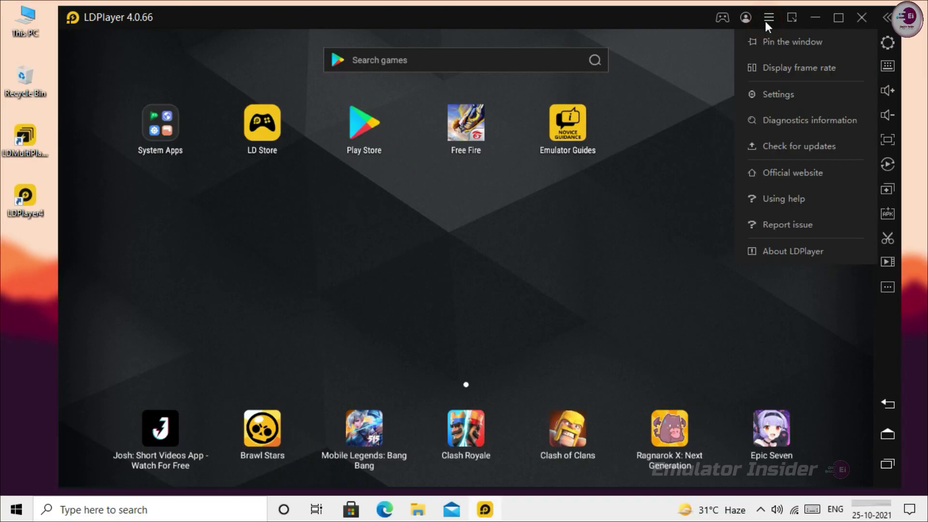
{"action": "left_click", "coordinate": [778, 93]}
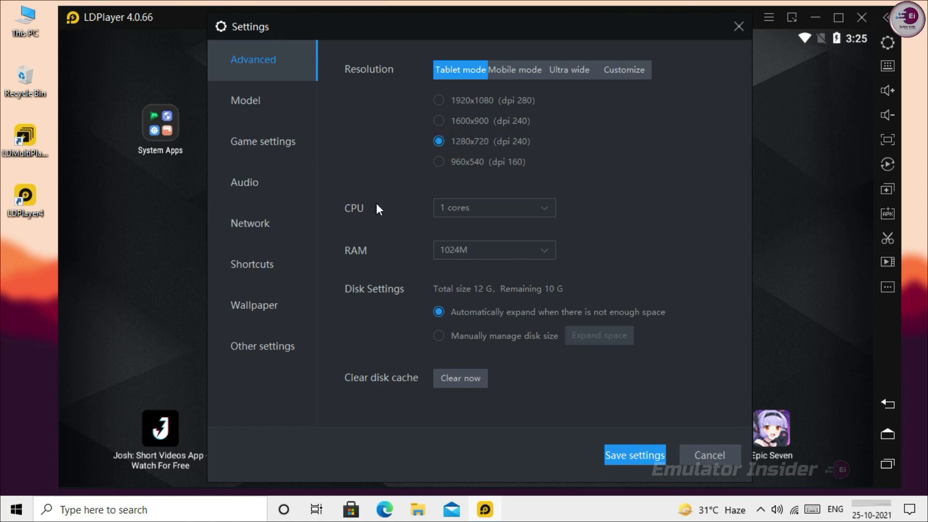
{"action": "left_click", "coordinate": [447, 207]}
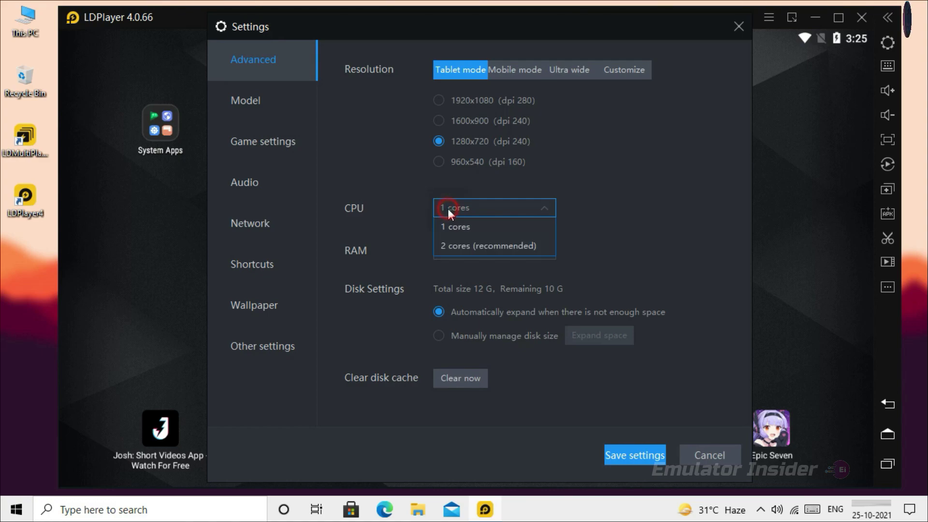
{"action": "left_click", "coordinate": [483, 216]}
{"action": "left_click", "coordinate": [484, 215]}
{"action": "left_click", "coordinate": [444, 250]}
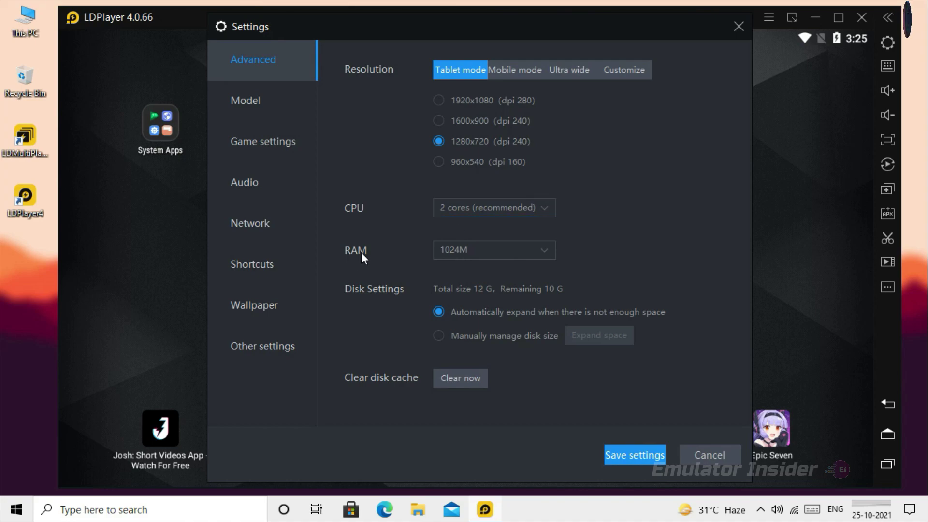
{"action": "left_click", "coordinate": [539, 253]}
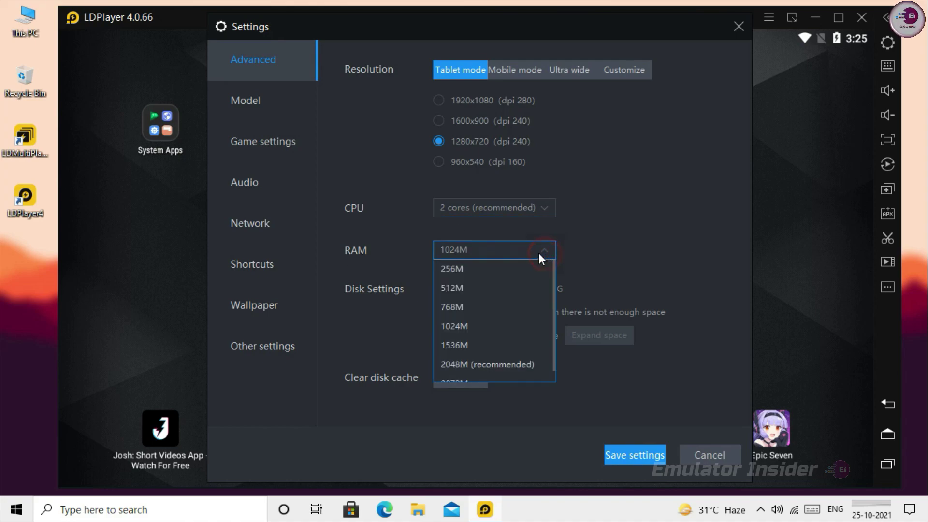
{"action": "left_click", "coordinate": [493, 366]}
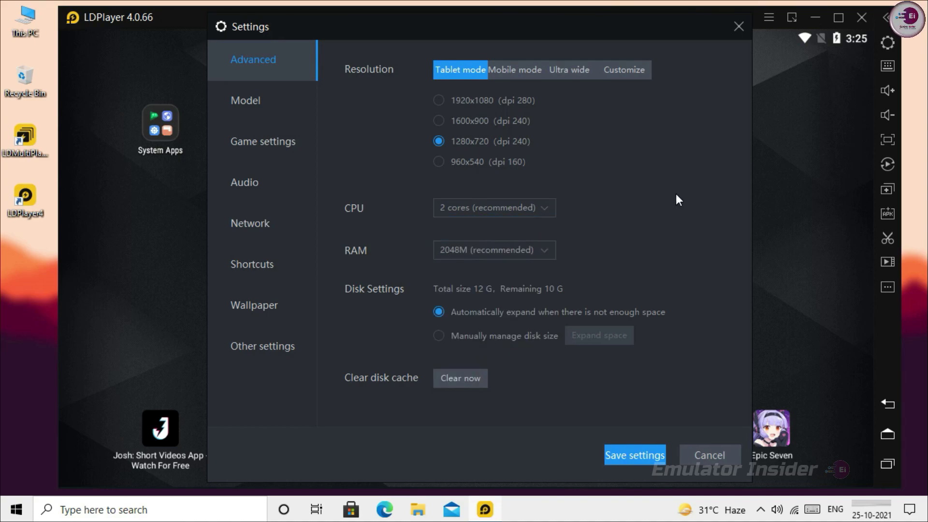
- In the device model settings, choose the ROG Phone II preset and apply the high frame rate (120 FPS) model
{"action": "left_click", "coordinate": [255, 103]}
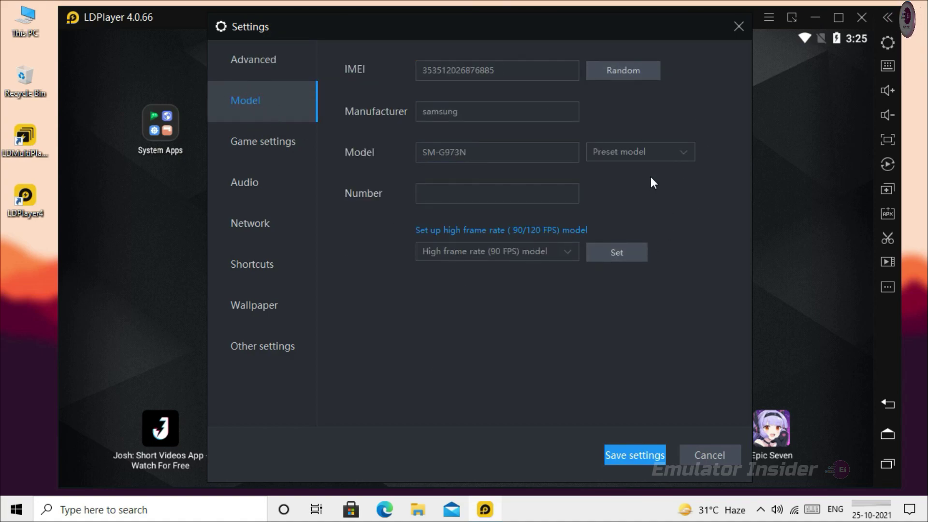
{"action": "left_click", "coordinate": [681, 153]}
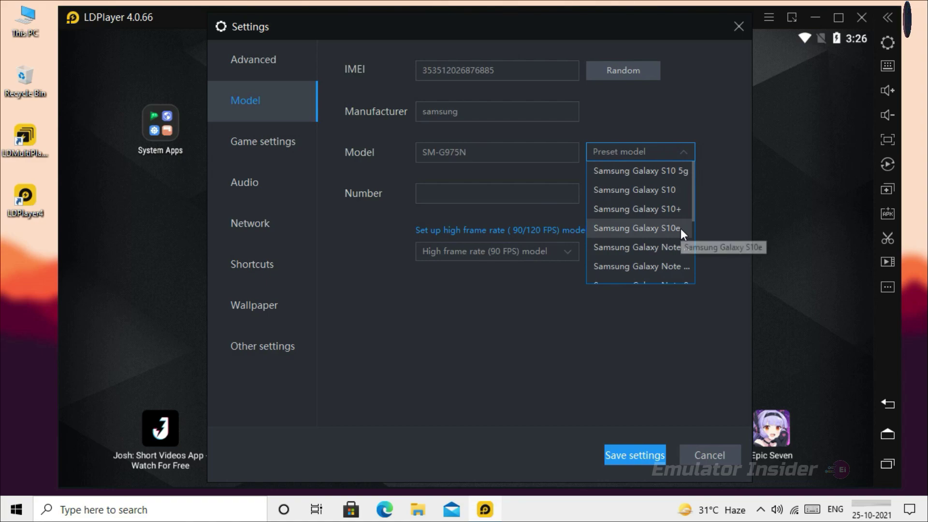
{"action": "scroll", "coordinate": [682, 228], "scroll_direction": "down", "scroll_amount": 1}
{"action": "scroll", "coordinate": [683, 227], "scroll_direction": "down", "scroll_amount": 2}
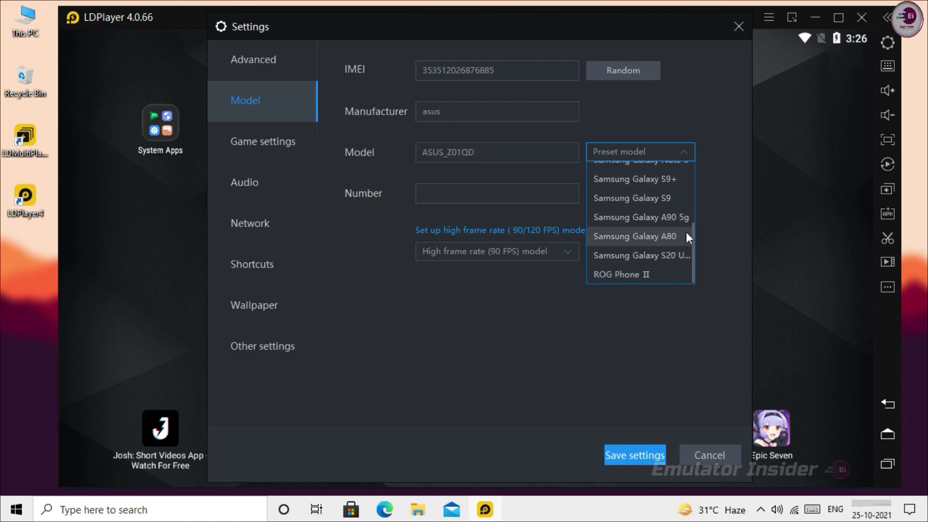
{"action": "left_click", "coordinate": [604, 276]}
{"action": "left_click", "coordinate": [418, 156]}
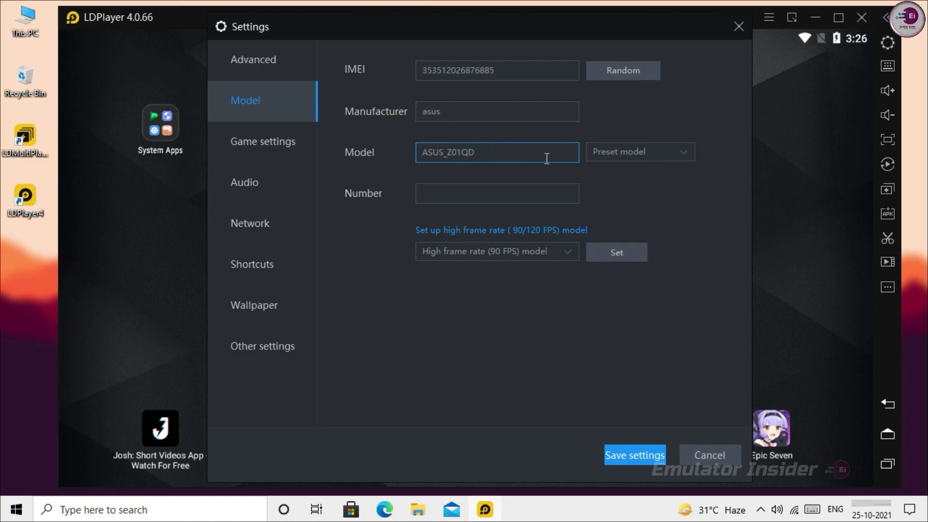
{"action": "left_click", "coordinate": [567, 254]}
{"action": "left_click", "coordinate": [527, 287]}
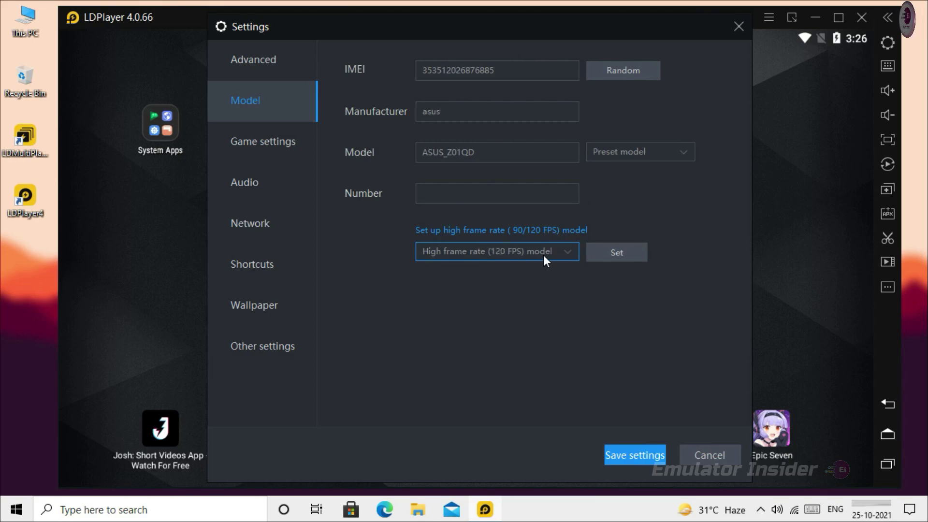
{"action": "left_click", "coordinate": [616, 254]}
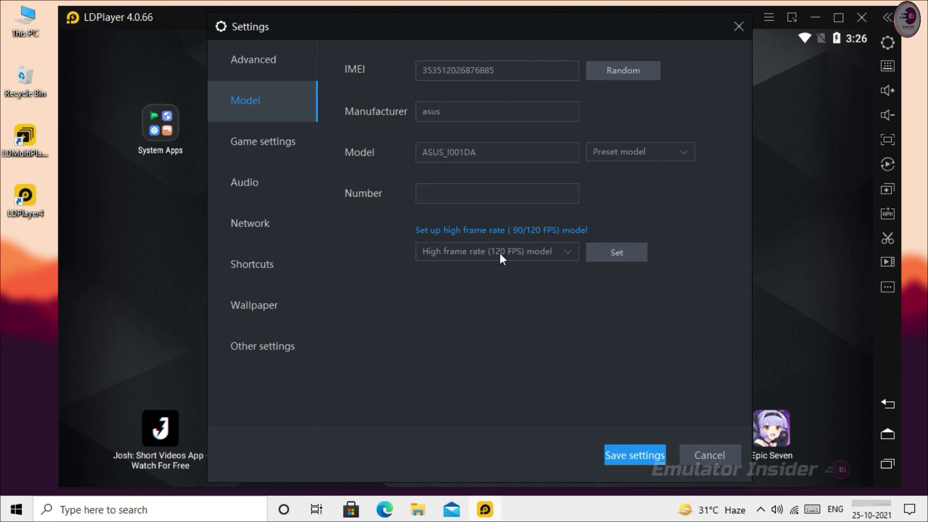
- Set the game frame rate to 120 FPS and confirm enabling the high frame rate option
{"action": "left_click", "coordinate": [248, 147]}
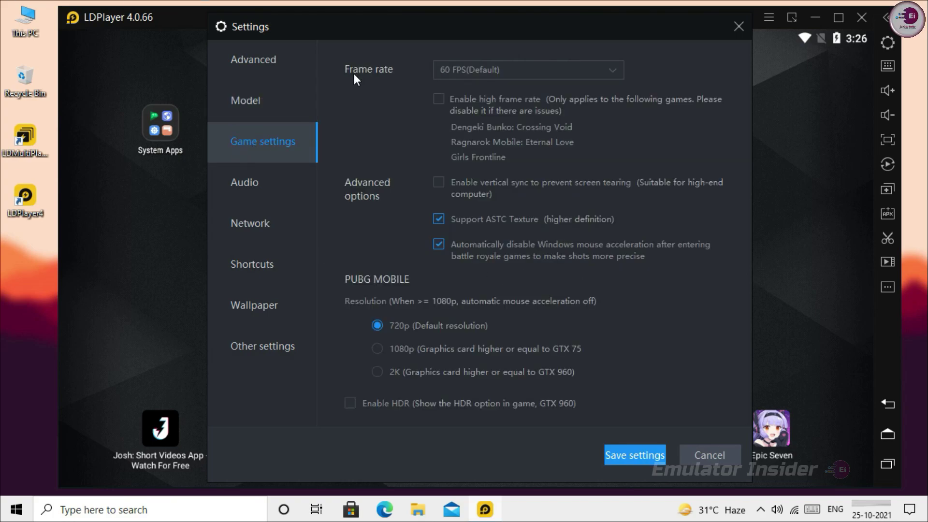
{"action": "left_click", "coordinate": [500, 71]}
{"action": "left_click", "coordinate": [476, 126]}
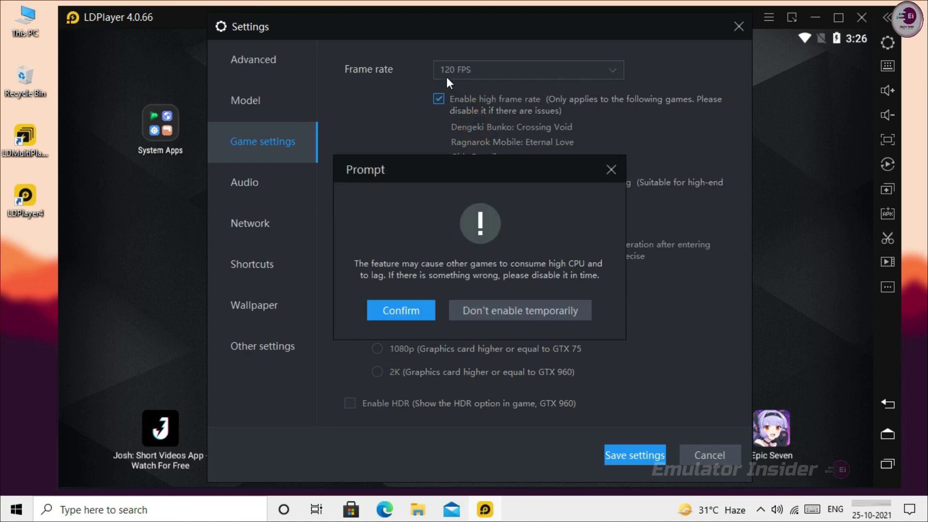
{"action": "left_click", "coordinate": [403, 315]}
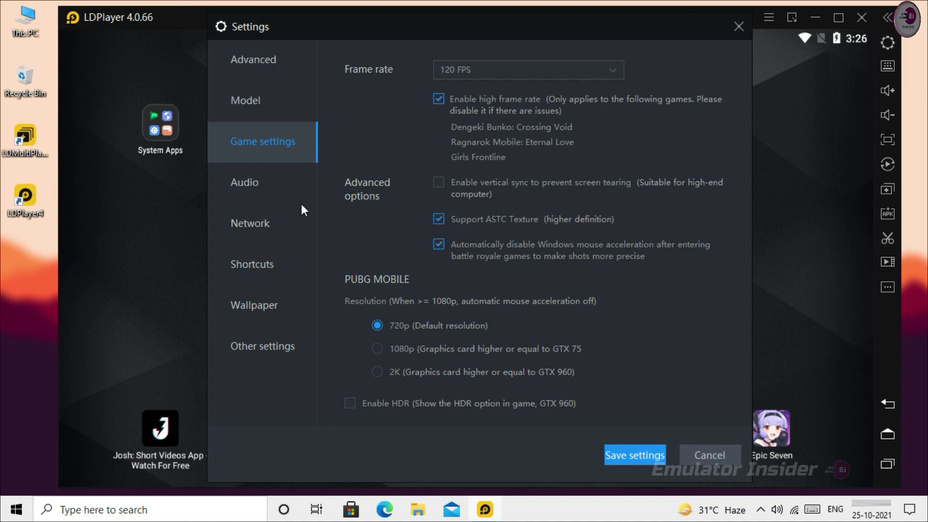
- Look through the audio, network, shortcuts, wallpaper and other settings, and save everything with an immediate restart of LDPlayer
{"action": "left_click", "coordinate": [268, 187]}
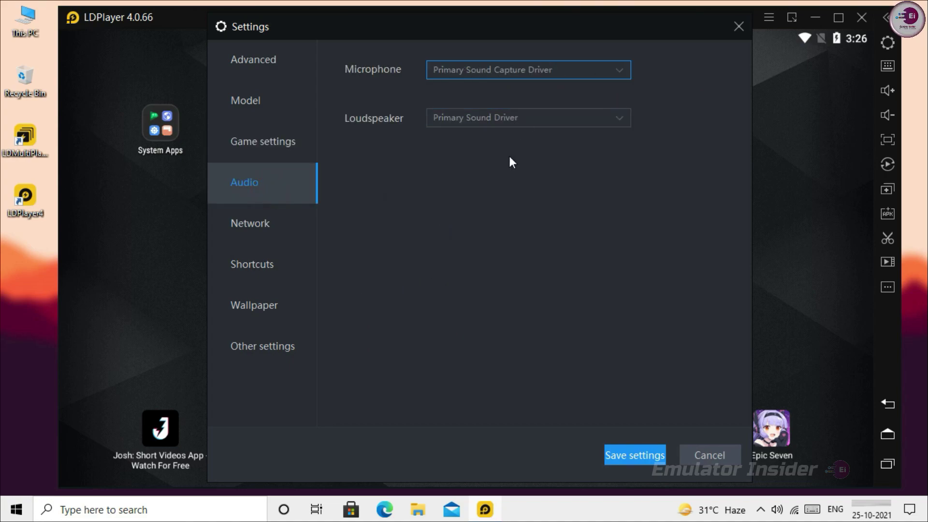
{"action": "left_click", "coordinate": [270, 223]}
{"action": "left_click", "coordinate": [261, 265]}
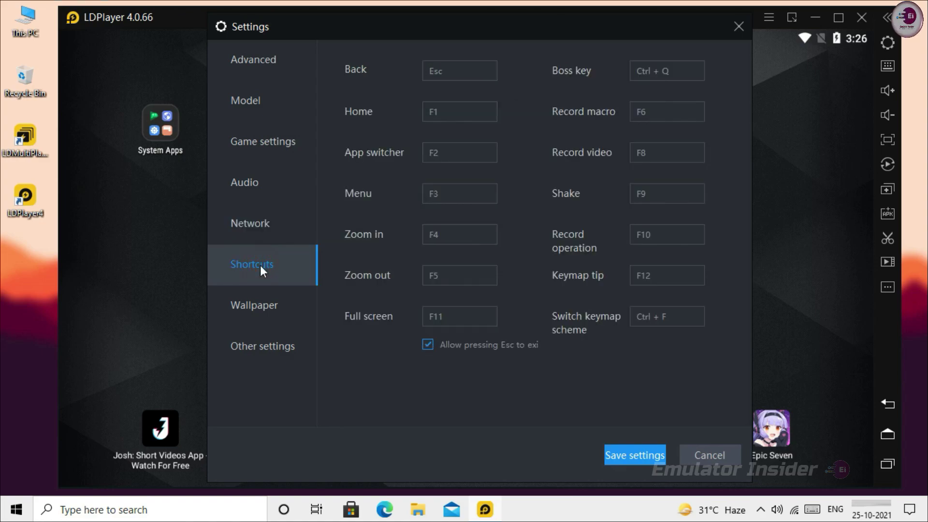
{"action": "left_click", "coordinate": [262, 304]}
{"action": "left_click", "coordinate": [274, 361]}
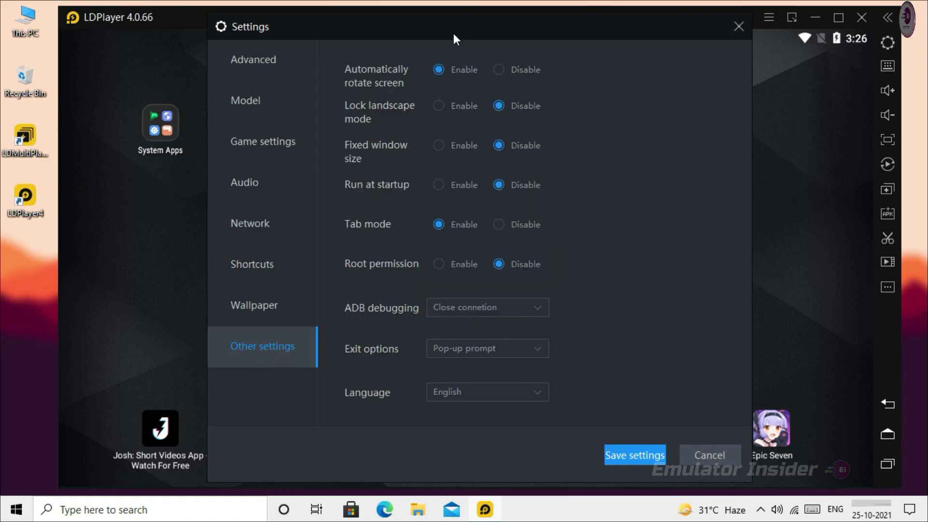
{"action": "left_click", "coordinate": [631, 457]}
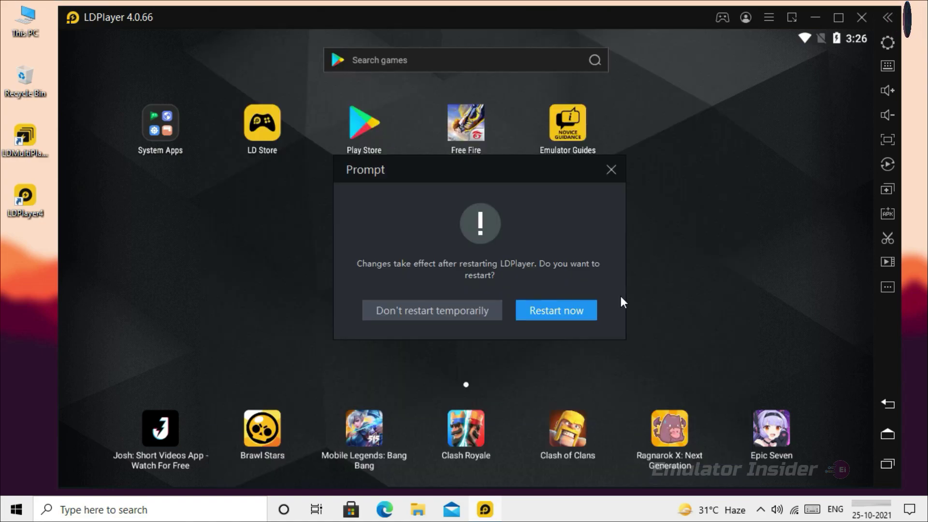
{"action": "left_click", "coordinate": [561, 312]}
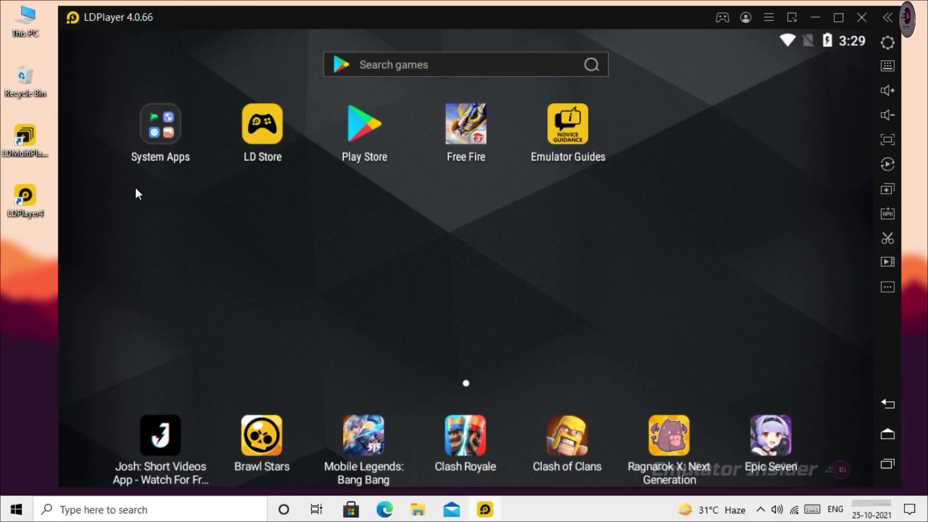
- Minimize LDPlayer and open the Windows Task Manager in its detailed view
{"action": "left_click", "coordinate": [622, 199]}
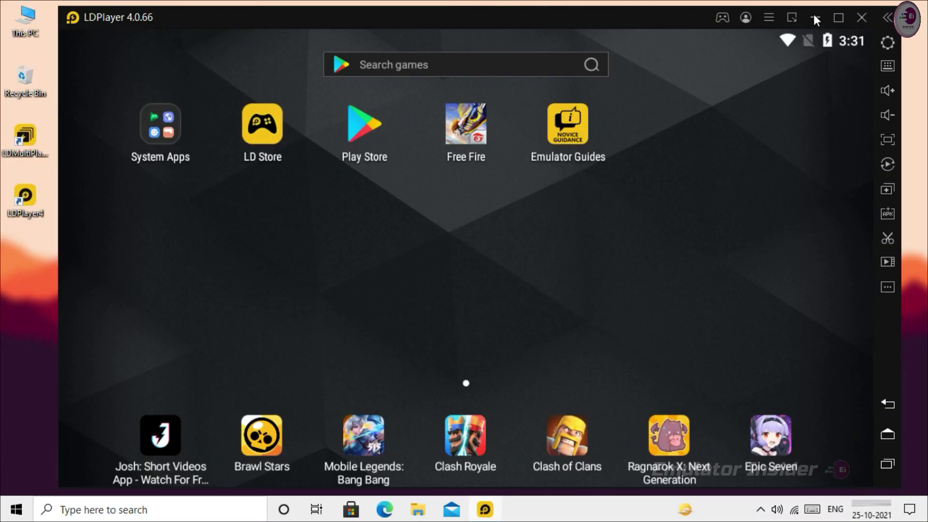
{"action": "left_click", "coordinate": [815, 18]}
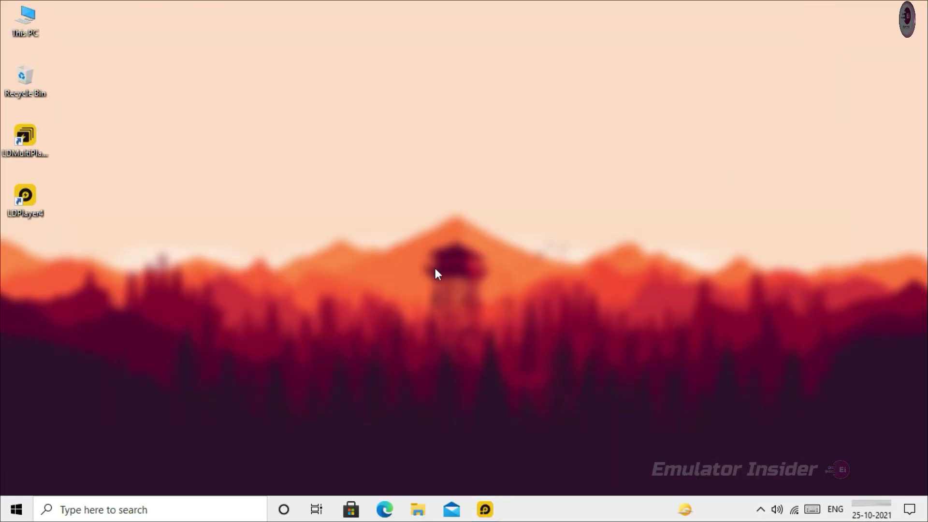
{"action": "right_click", "coordinate": [589, 515]}
{"action": "left_click", "coordinate": [623, 443]}
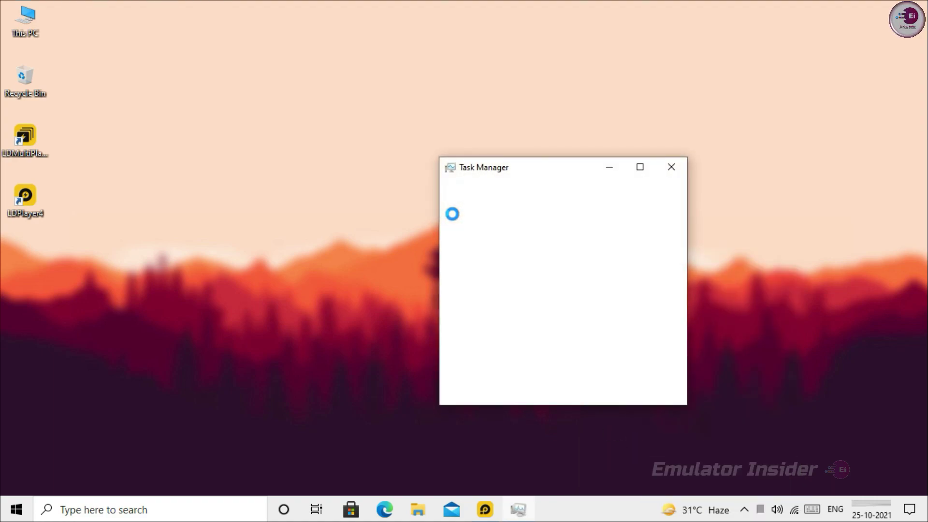
{"action": "left_click_drag", "start_coordinate": [538, 172], "coordinate": [390, 84]}
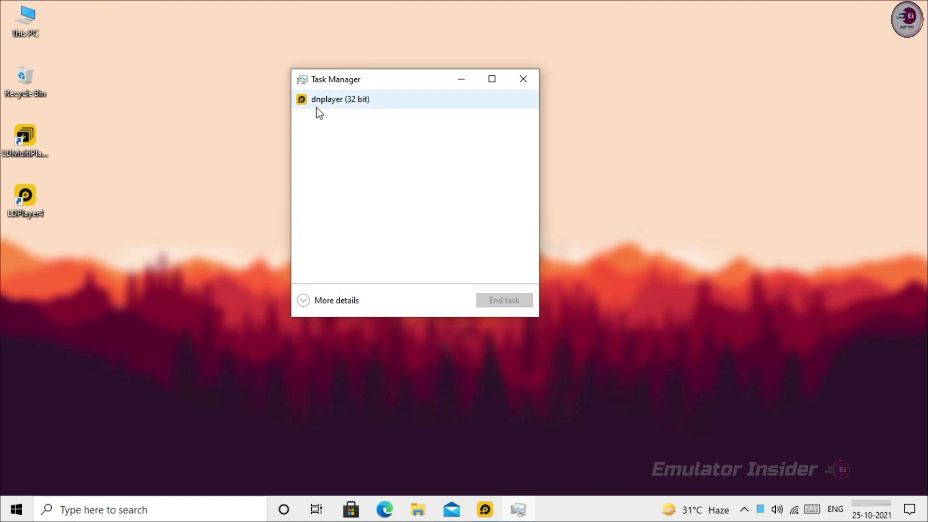
{"action": "left_click", "coordinate": [330, 302]}
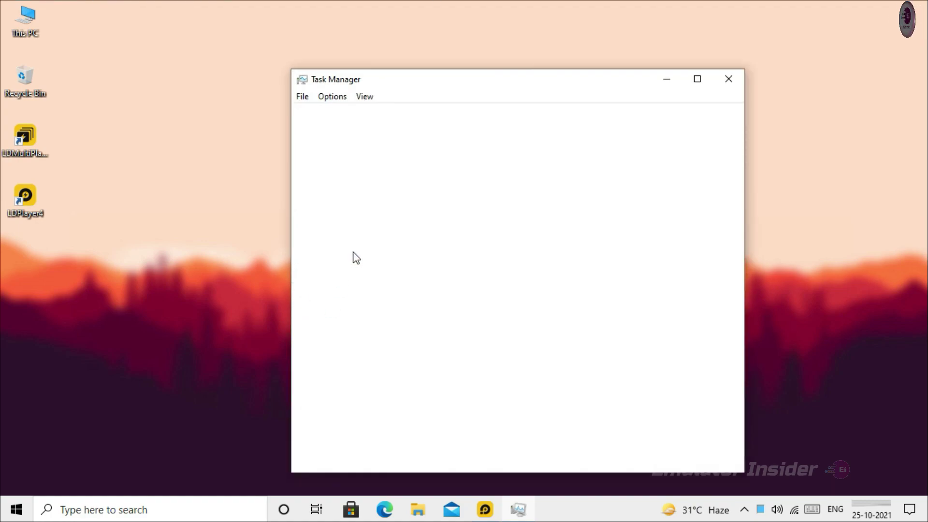
- Expand the dnplayer process in Task Manager, go to its entry in the process details and maximize the window
{"action": "left_click_drag", "start_coordinate": [535, 86], "coordinate": [482, 57]}
{"action": "left_click", "coordinate": [369, 169]}
{"action": "left_click", "coordinate": [248, 167]}
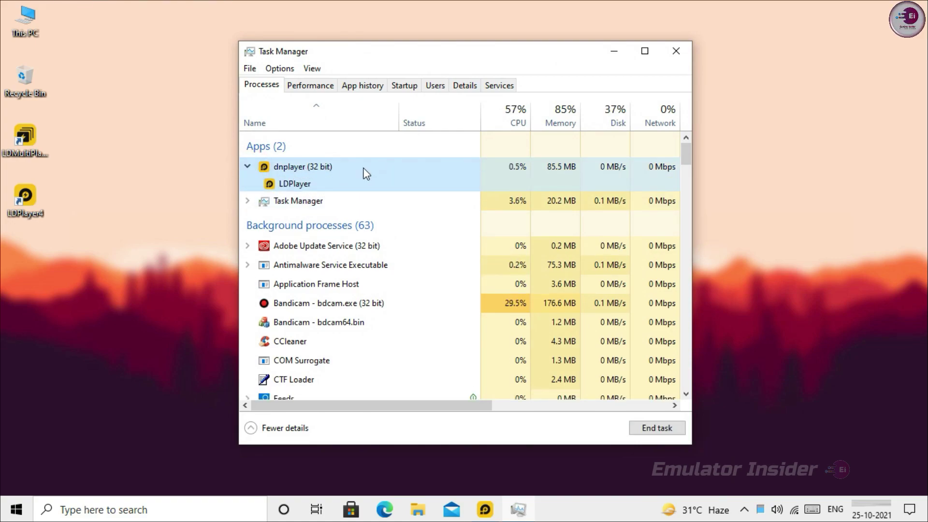
{"action": "right_click", "coordinate": [360, 170]}
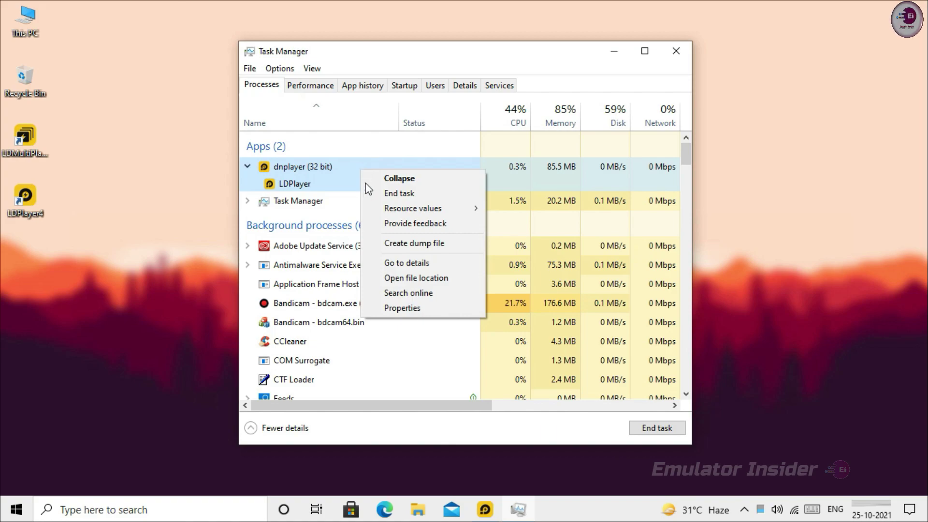
{"action": "left_click", "coordinate": [405, 264]}
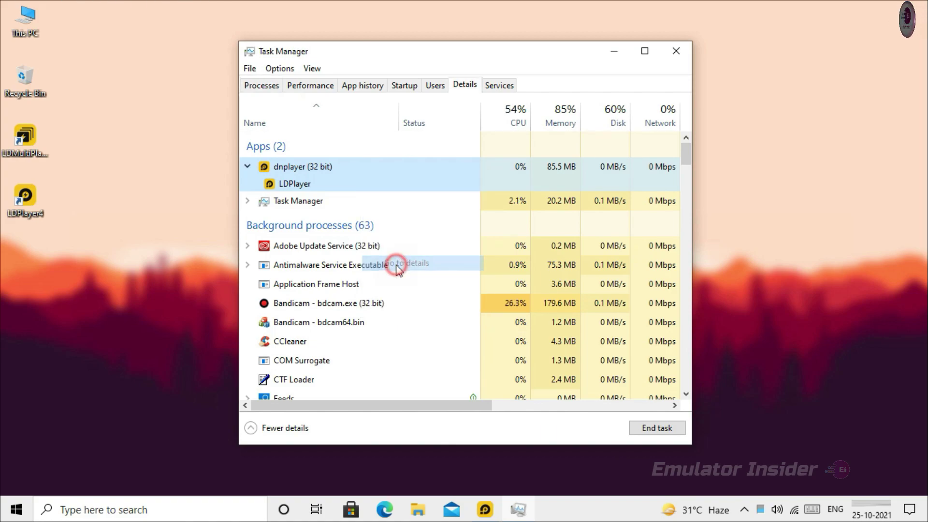
{"action": "left_click_drag", "start_coordinate": [404, 57], "coordinate": [400, 2]}
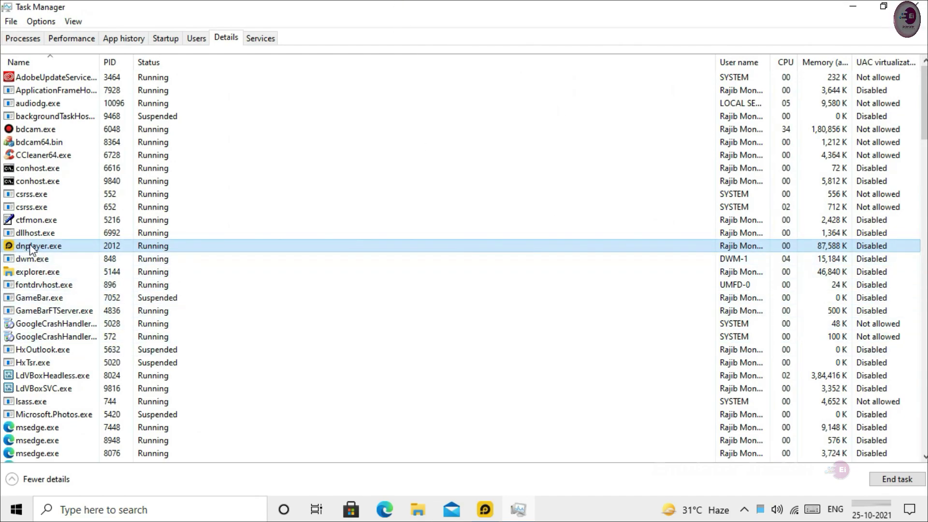
- Set the priority of the dnplayer.exe process to High and confirm the priority change
{"action": "right_click", "coordinate": [356, 247]}
{"action": "mouse_move", "coordinate": [372, 307]}
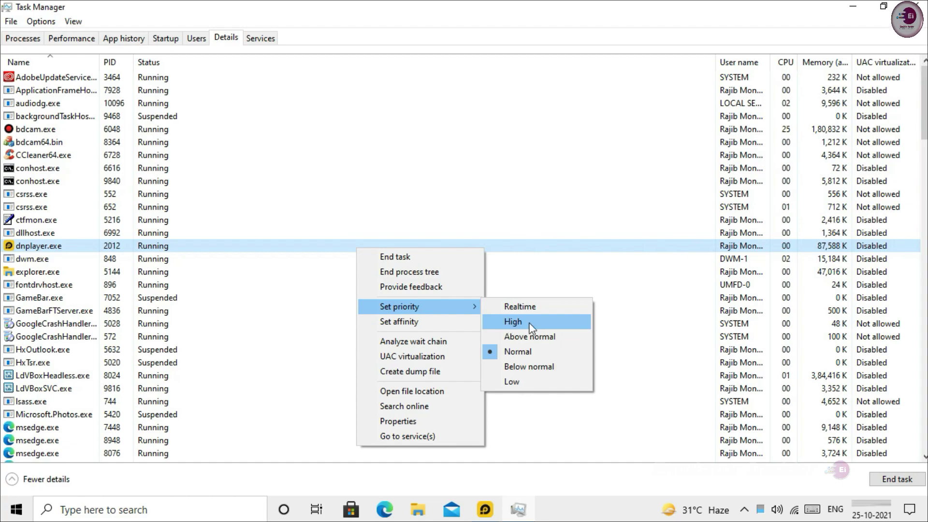
{"action": "left_click", "coordinate": [524, 322]}
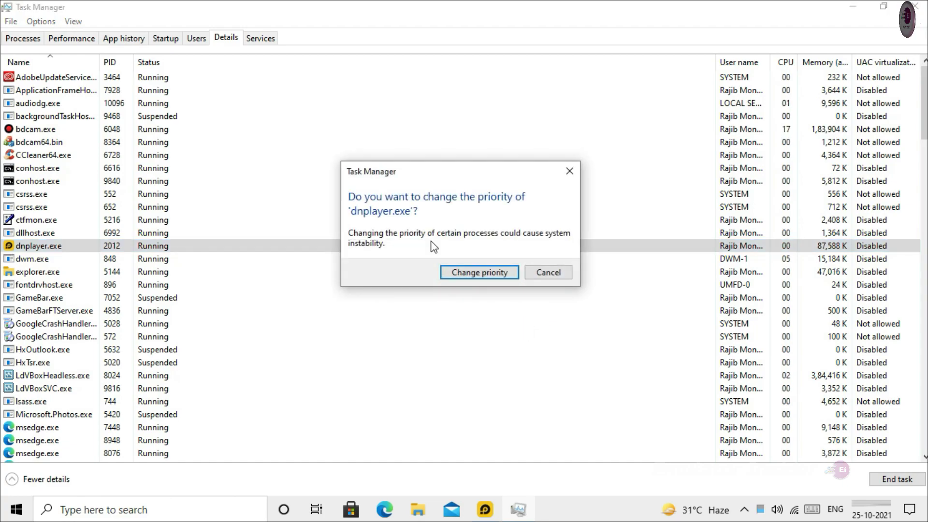
{"action": "left_click", "coordinate": [464, 274]}
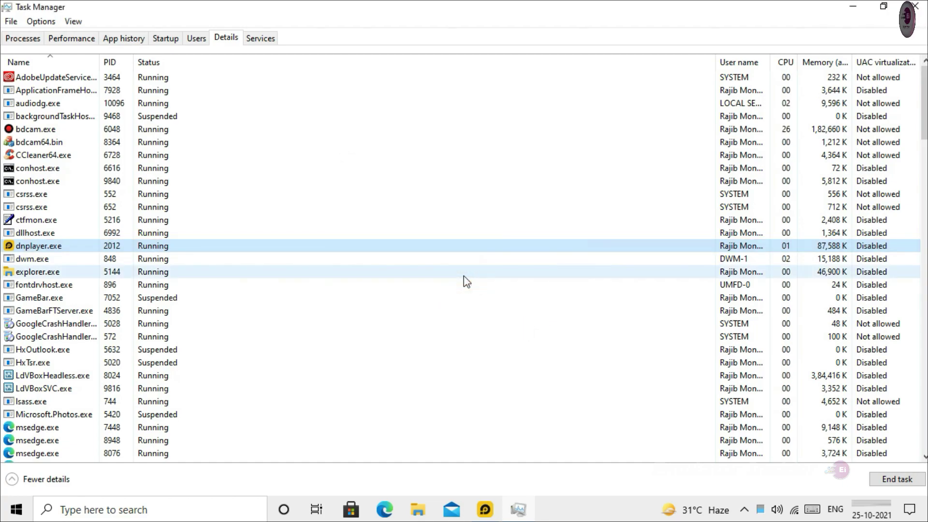
- Check the priority level of dnplayer.exe, restore the window size and close Task Manager
{"action": "right_click", "coordinate": [435, 245]}
{"action": "mouse_move", "coordinate": [462, 307]}
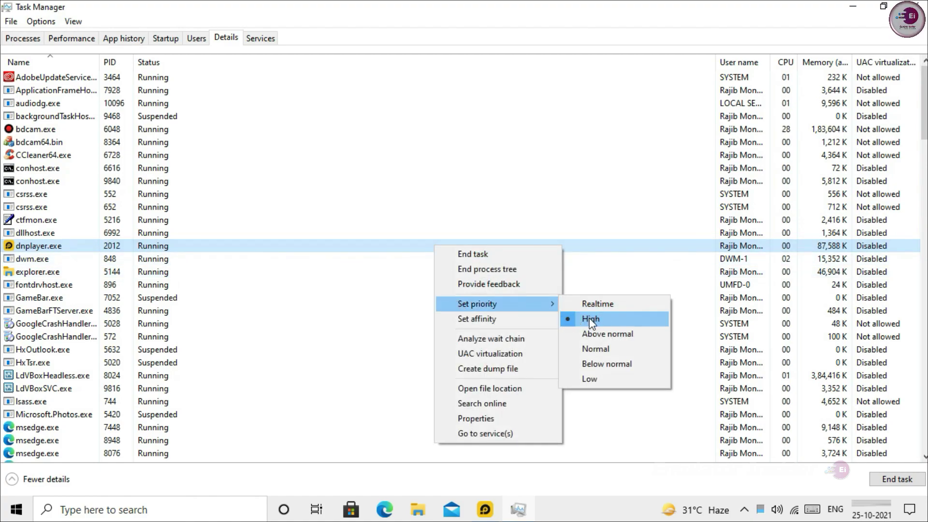
{"action": "left_click", "coordinate": [413, 11]}
{"action": "double_click", "coordinate": [413, 11]}
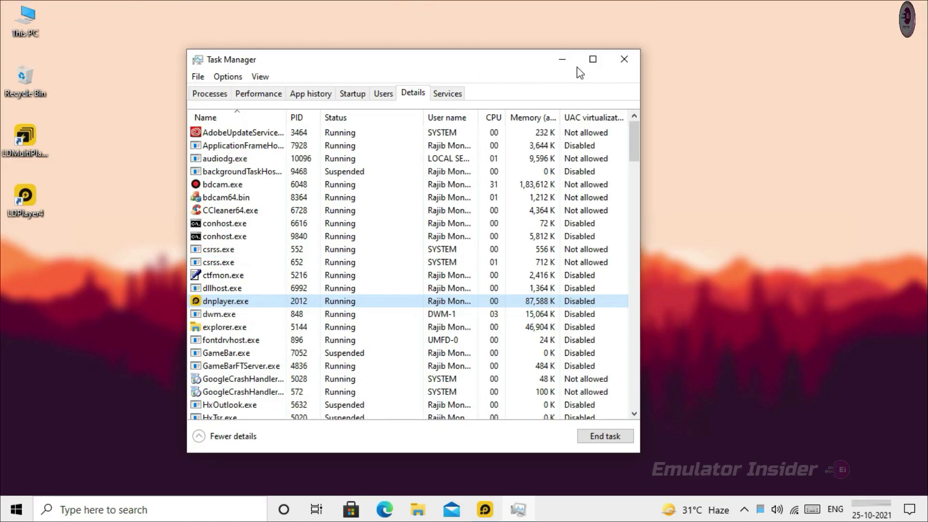
{"action": "left_click", "coordinate": [614, 68]}
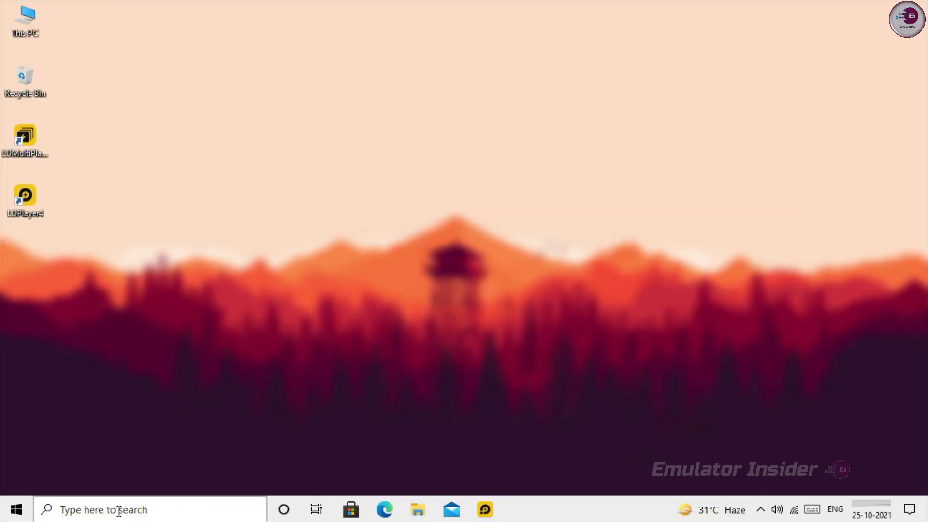
- Search Windows for "Graphics Settings" and open the matching system settings page
{"action": "left_click", "coordinate": [206, 512]}
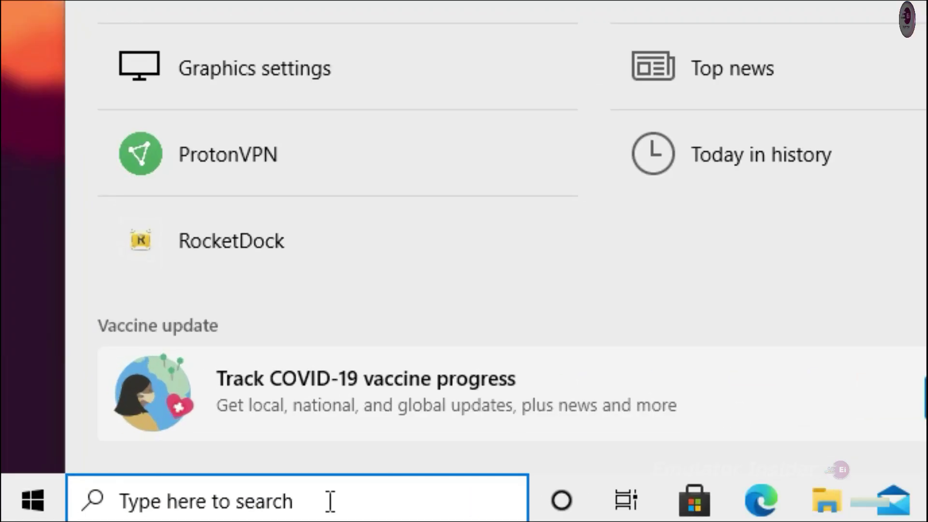
{"action": "type", "text": "Graphics S"}
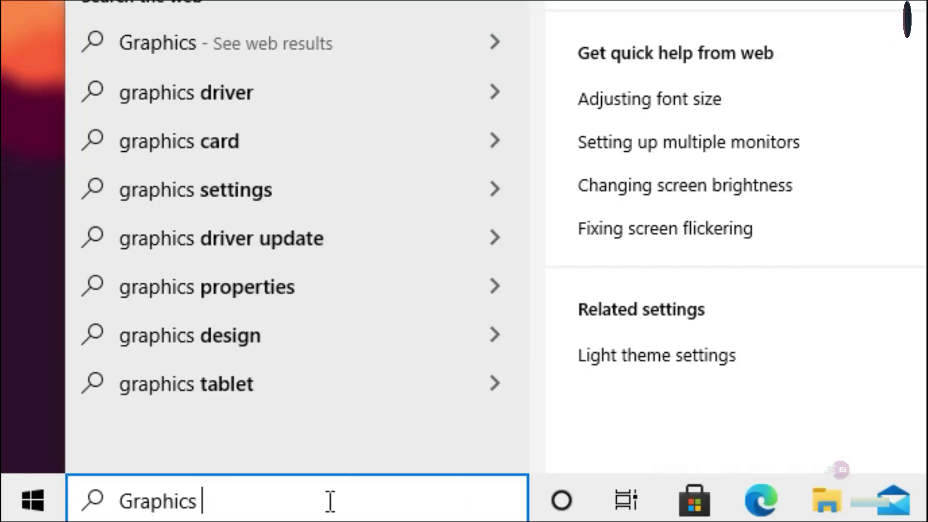
{"action": "type", "text": "ettings"}
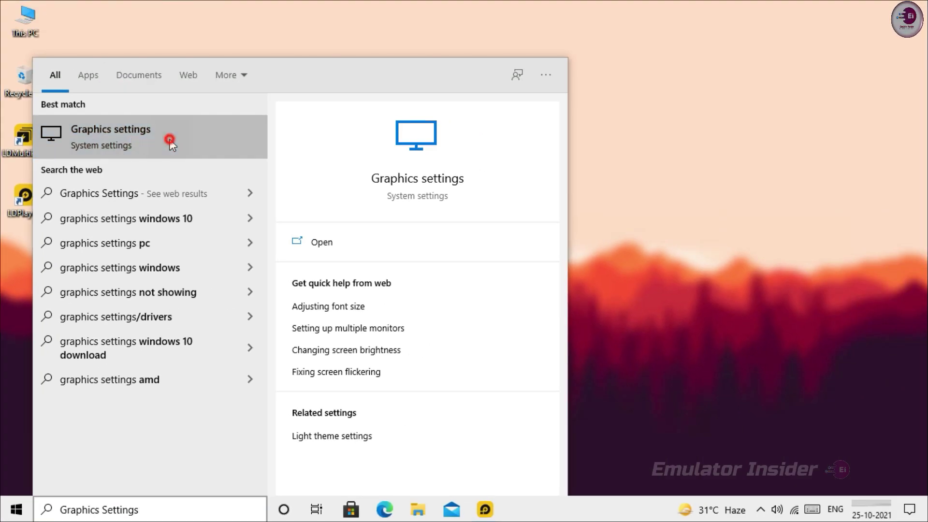
{"action": "left_click", "coordinate": [169, 139]}
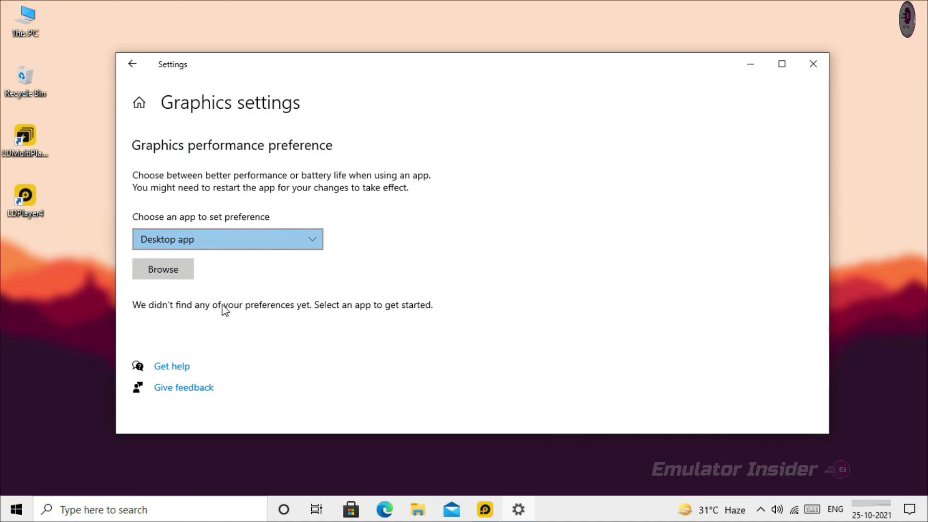
- Browse for a desktop app and add LDPlayer4 from the Desktop folder to the graphics performance preferences
{"action": "left_click", "coordinate": [156, 276]}
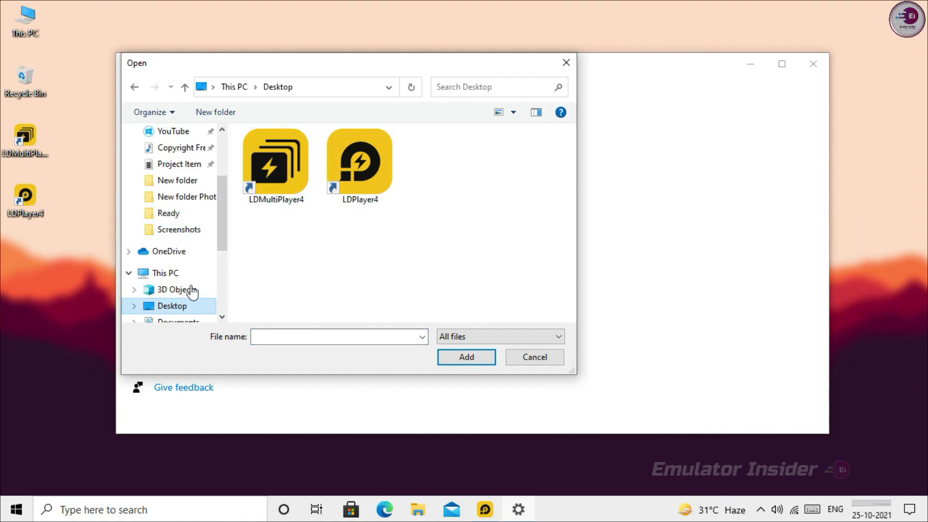
{"action": "scroll", "coordinate": [188, 301], "scroll_direction": "down", "scroll_amount": 2}
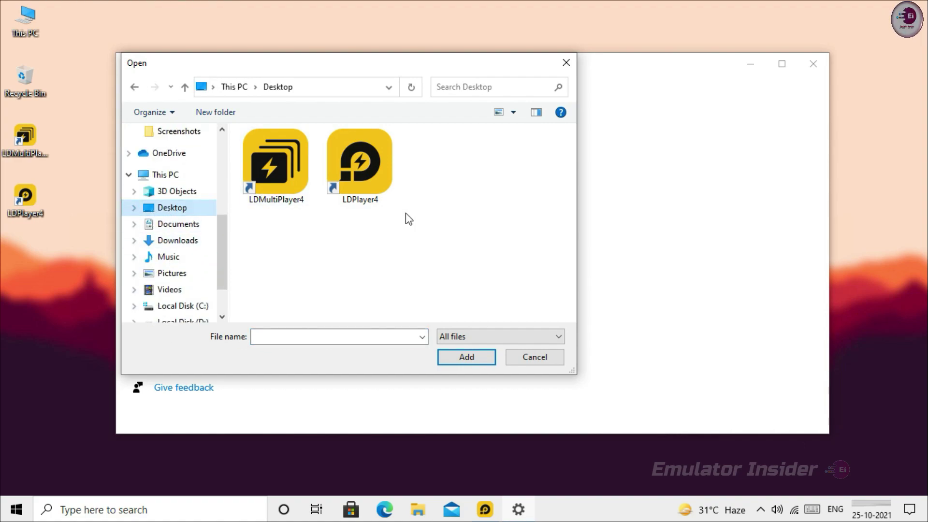
{"action": "left_click", "coordinate": [368, 178]}
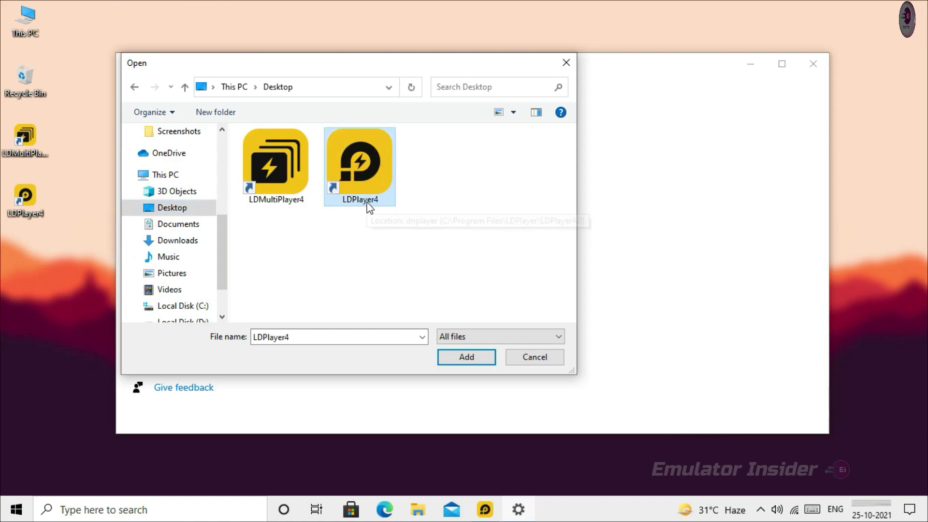
{"action": "left_click", "coordinate": [363, 170]}
{"action": "left_click", "coordinate": [461, 360]}
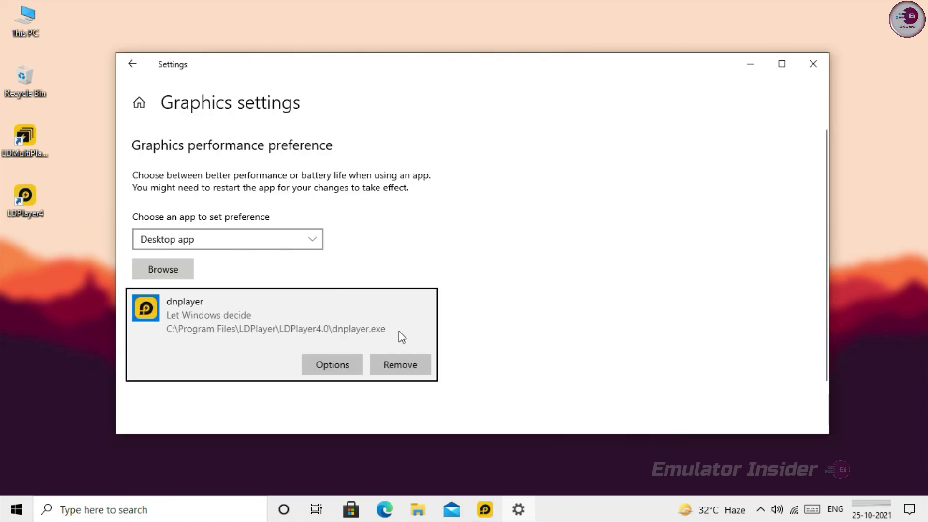
- Set the graphics preference of dnplayer to High performance, save it and close the settings window
{"action": "left_click", "coordinate": [332, 365]}
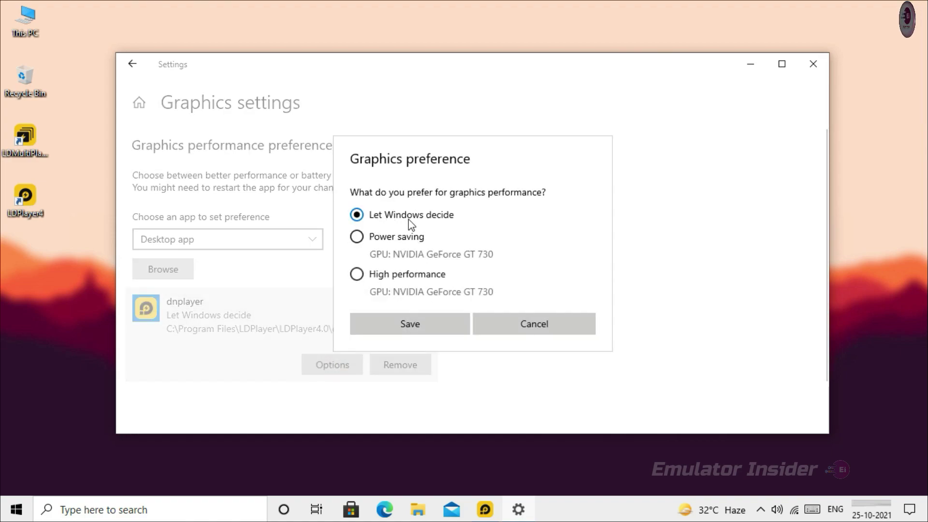
{"action": "left_click", "coordinate": [356, 275]}
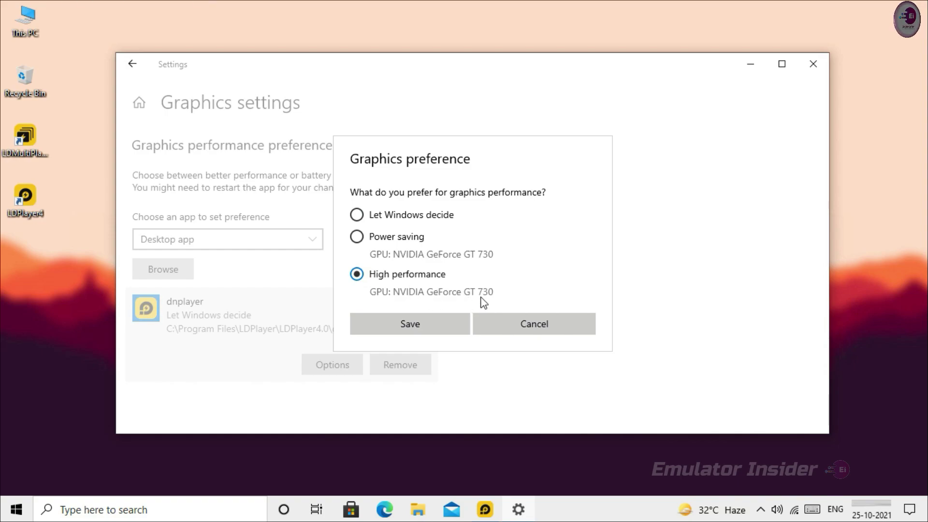
{"action": "left_click", "coordinate": [422, 321]}
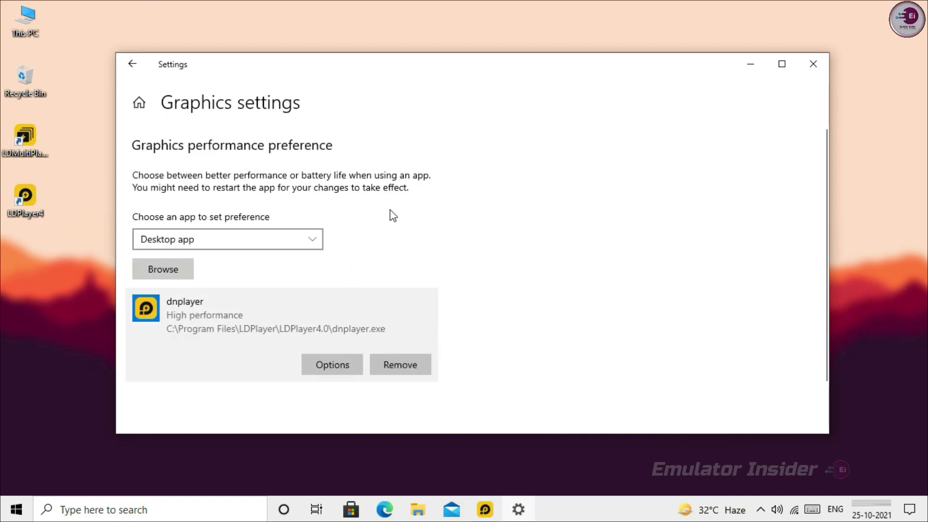
{"action": "left_click", "coordinate": [813, 64]}
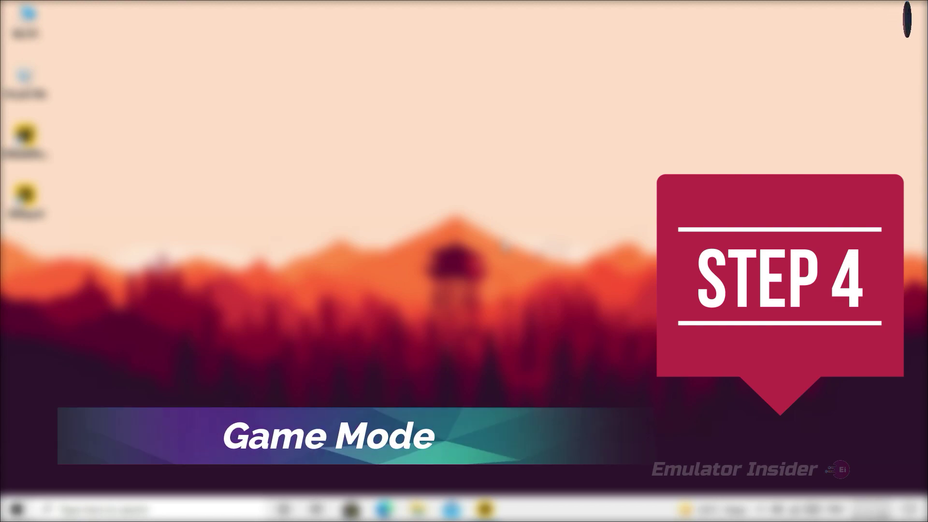
- Search Windows for "Game Mode Settings", turn Game Mode on and close the settings window
{"action": "left_click", "coordinate": [190, 509]}
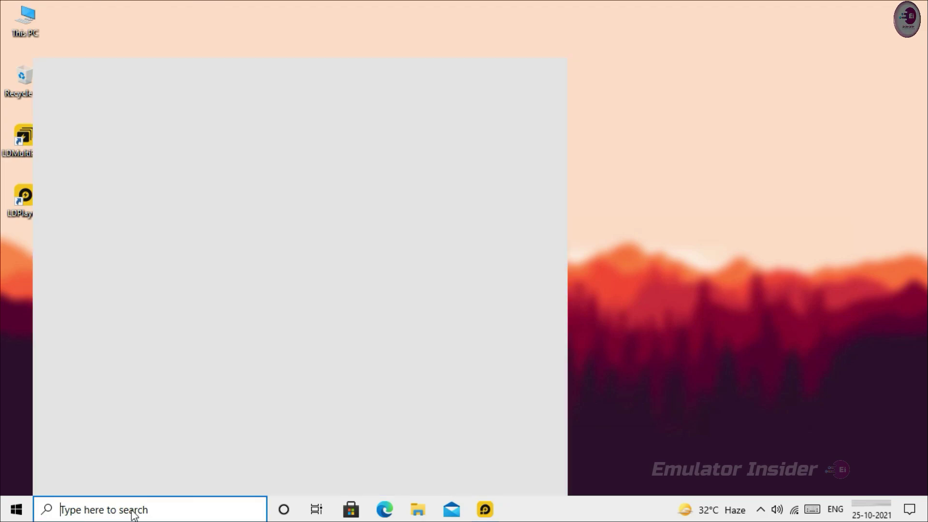
{"action": "type", "text": "Game Mode Se"}
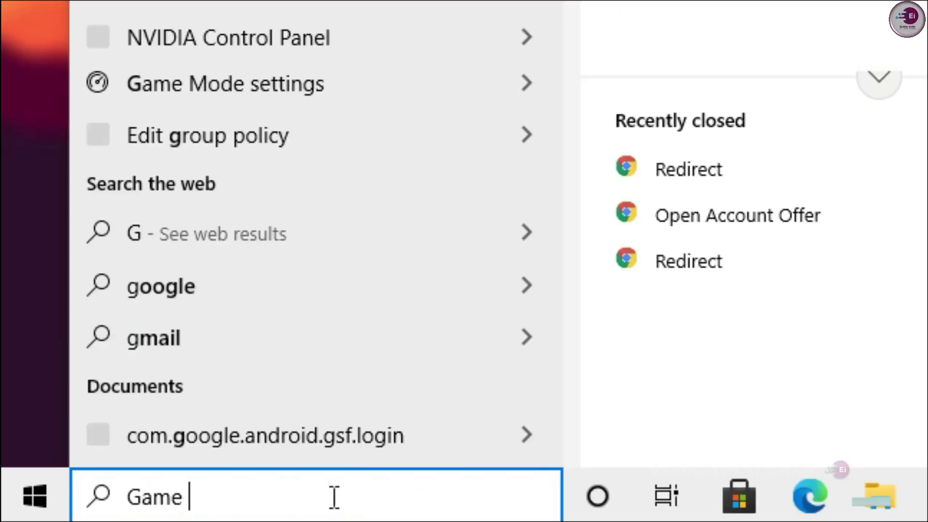
{"action": "type", "text": "ttings"}
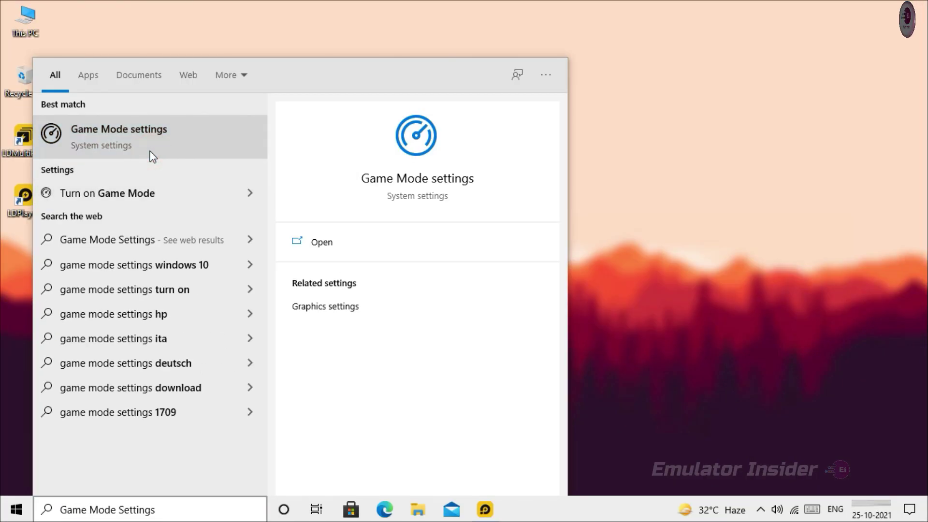
{"action": "left_click", "coordinate": [151, 154]}
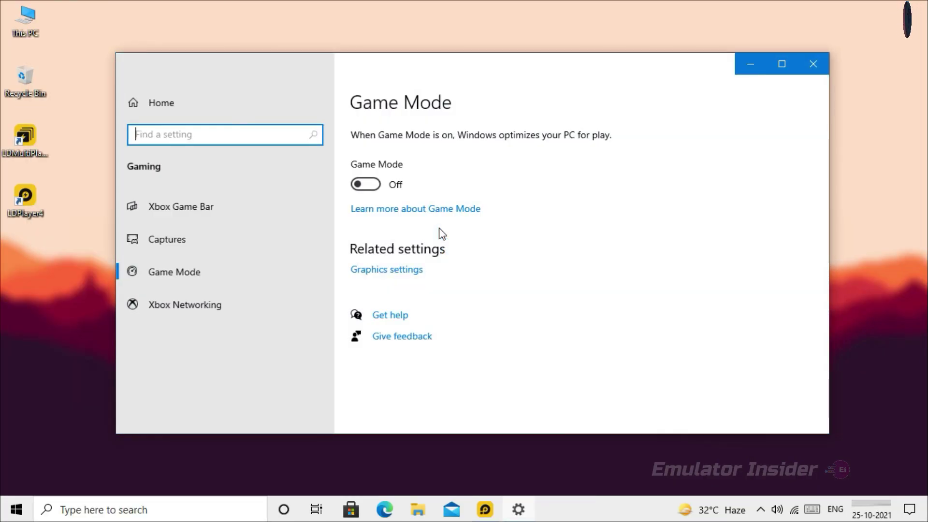
{"action": "left_click", "coordinate": [363, 184]}
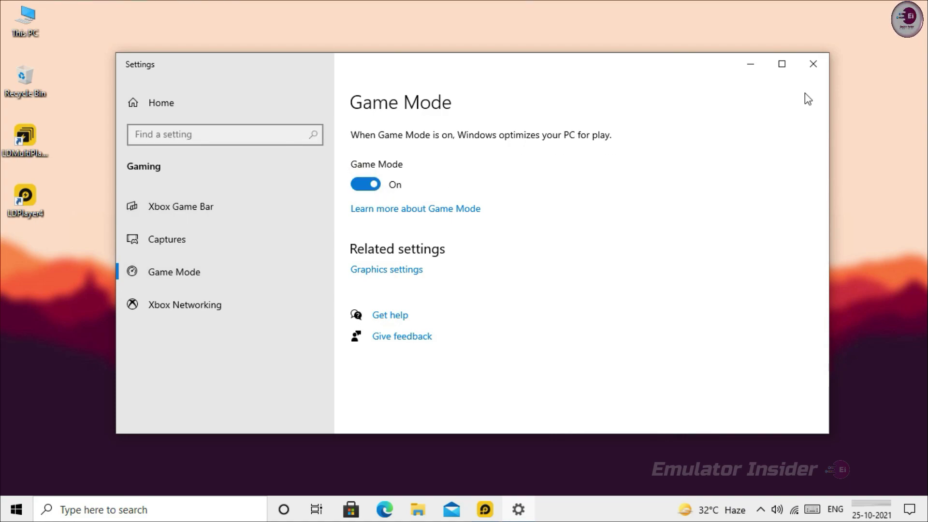
{"action": "left_click", "coordinate": [810, 72]}
- Bring up the LDPlayer window and exit the emulator completely, confirming the exit
{"action": "left_click", "coordinate": [546, 166]}
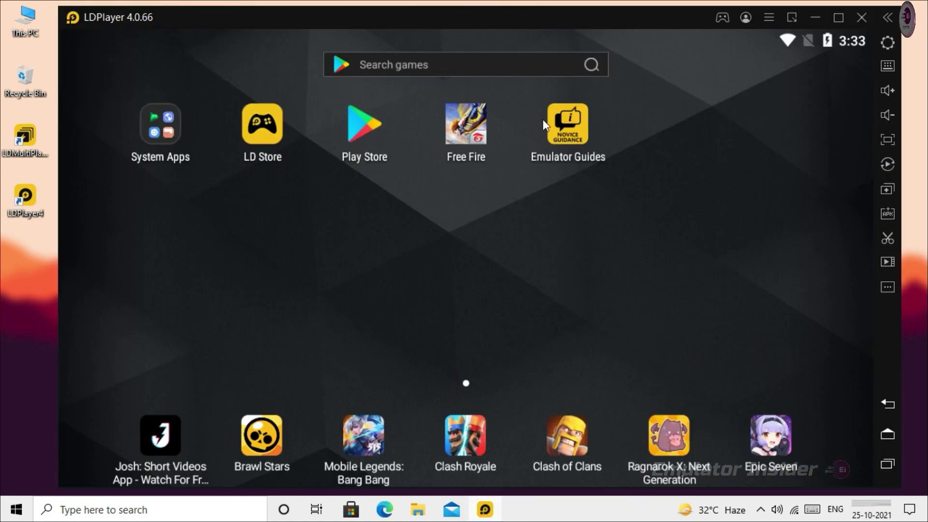
{"action": "left_click", "coordinate": [863, 18]}
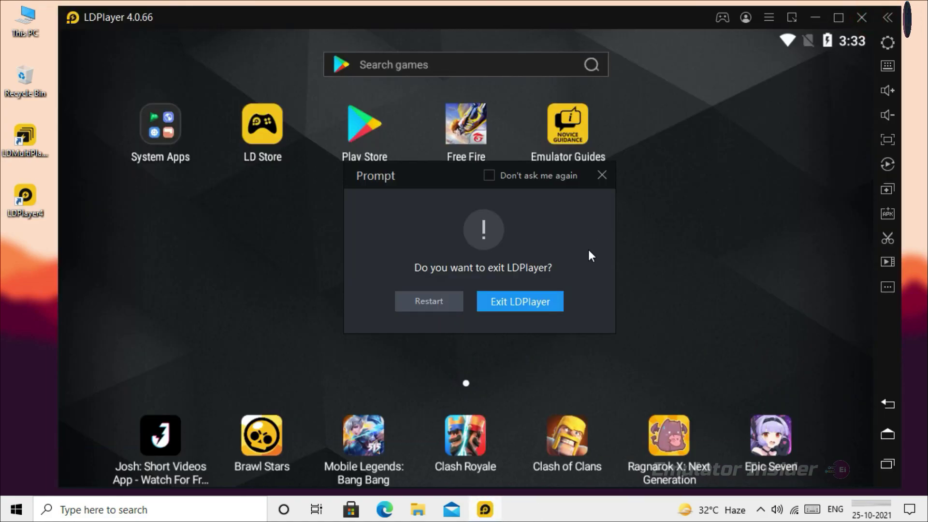
{"action": "left_click", "coordinate": [519, 302]}
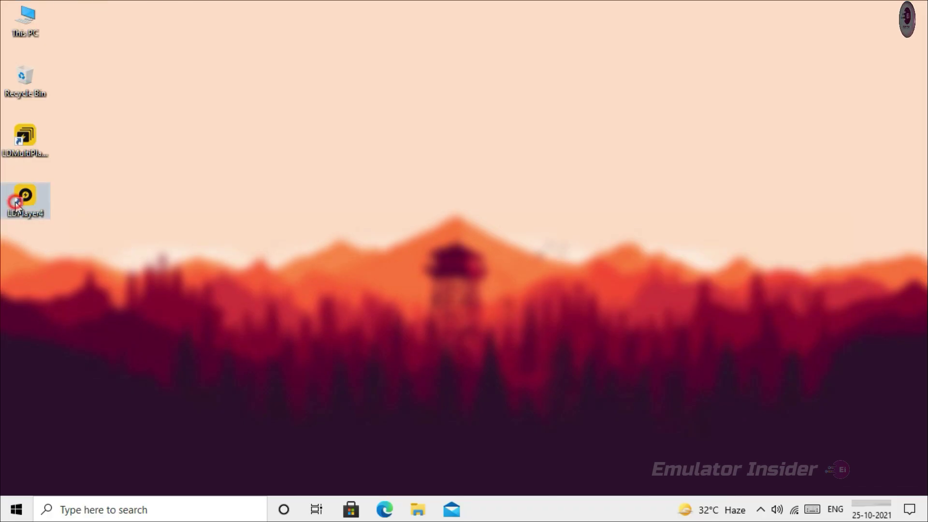
- Open the compatibility properties of the LDPlayer4 desktop shortcut and set the program to run as an administrator
{"action": "double_click", "coordinate": [39, 194]}
{"action": "right_click", "coordinate": [40, 195]}
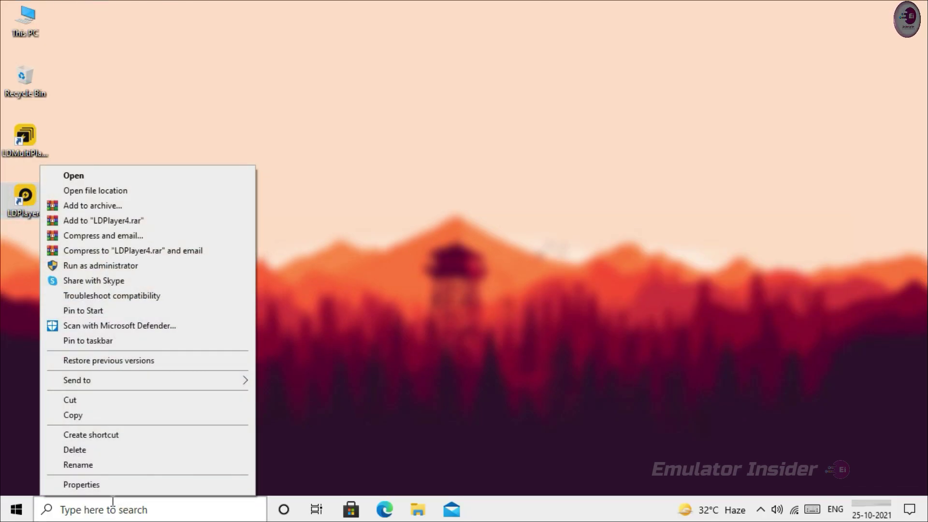
{"action": "left_click", "coordinate": [115, 484]}
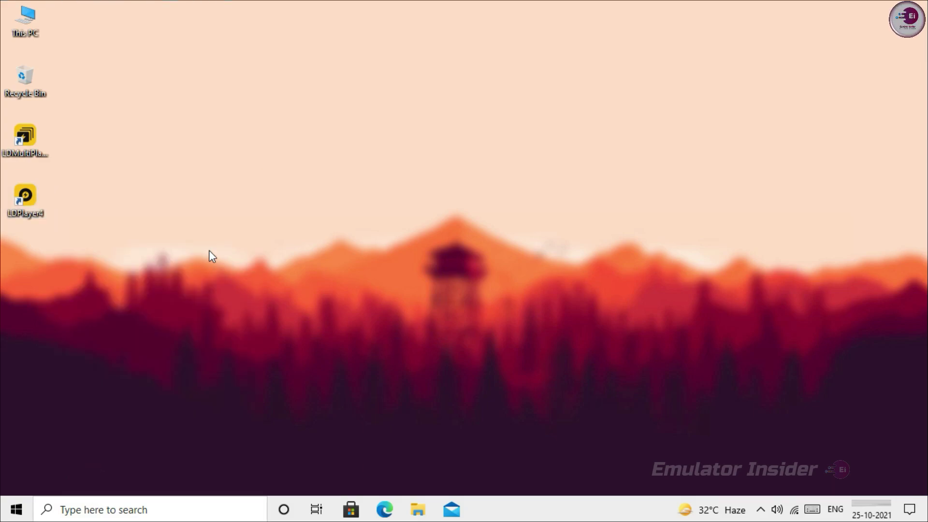
{"action": "left_click_drag", "start_coordinate": [168, 133], "coordinate": [208, 71]}
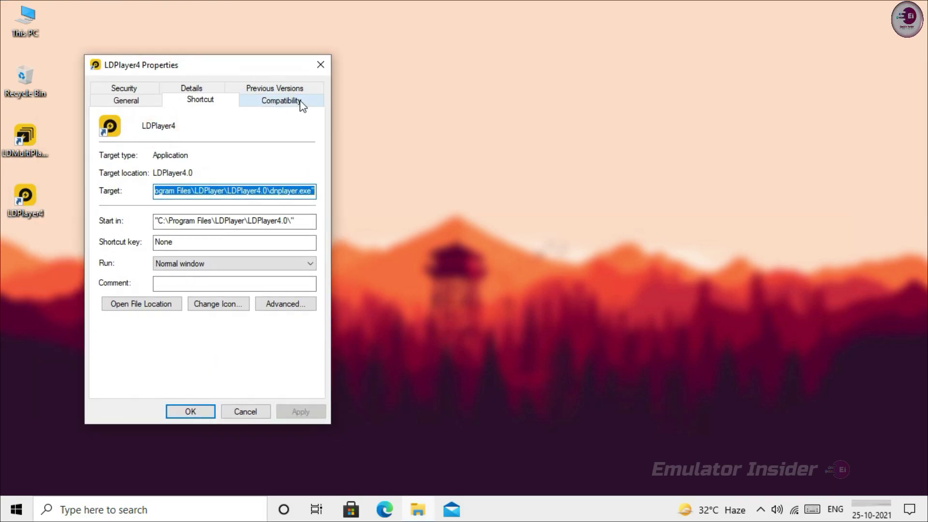
{"action": "left_click", "coordinate": [274, 107]}
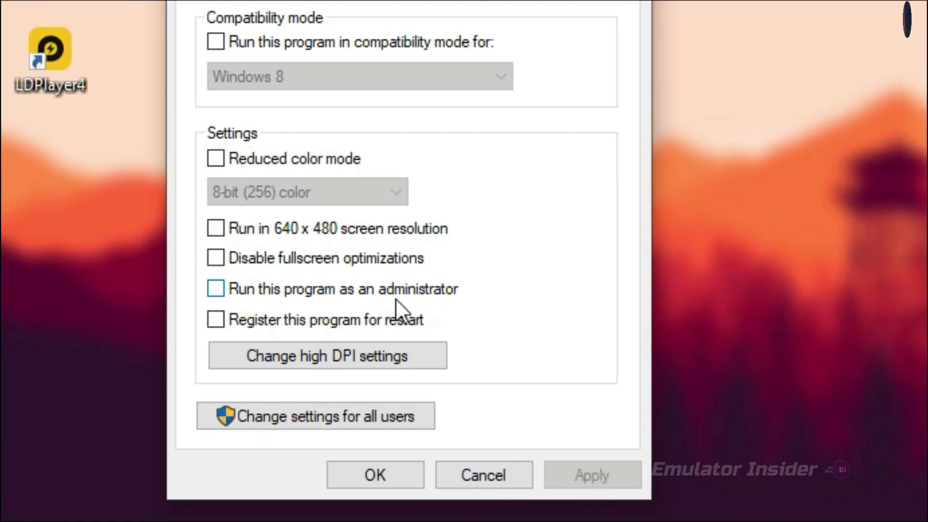
- Override the high DPI scaling behavior of LDPlayer4 with System (Enhanced), then apply the change and close the properties
{"action": "left_click", "coordinate": [286, 361]}
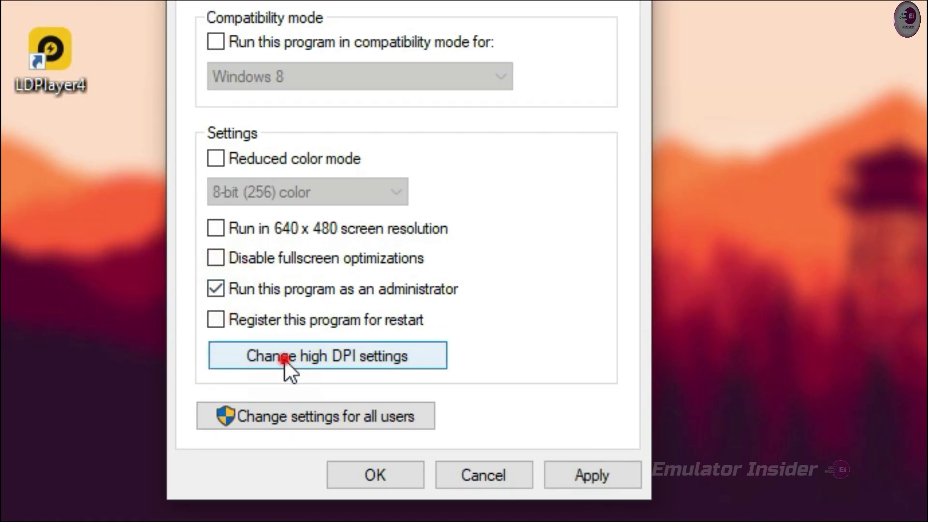
{"action": "left_click", "coordinate": [290, 314]}
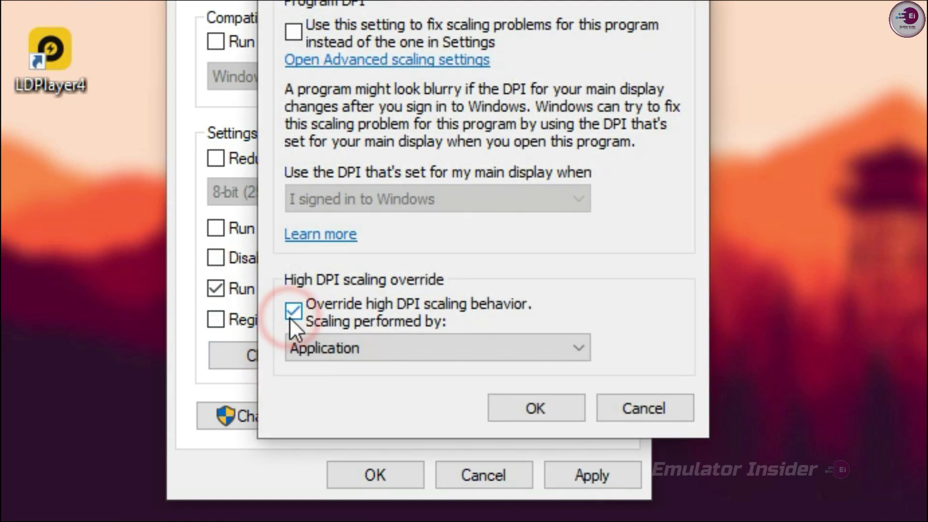
{"action": "left_click", "coordinate": [555, 353]}
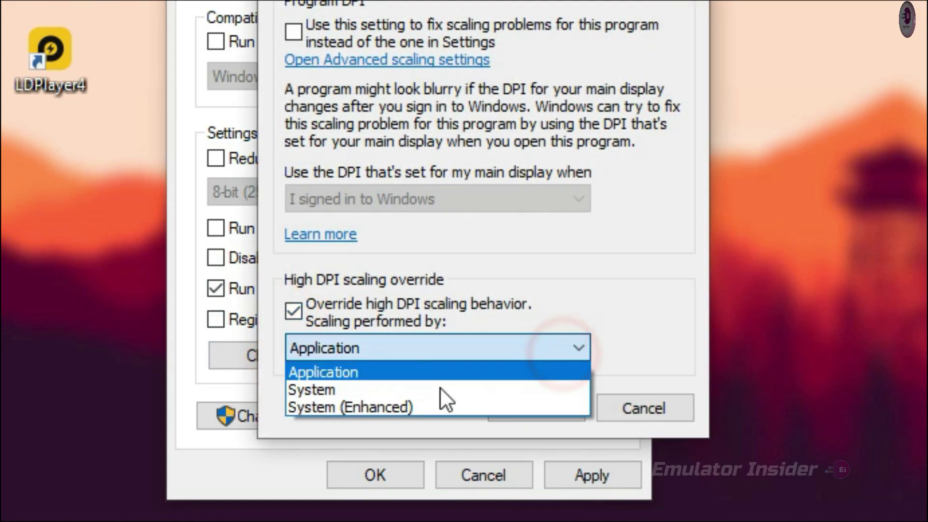
{"action": "left_click", "coordinate": [341, 408]}
{"action": "left_click", "coordinate": [496, 409]}
{"action": "left_click", "coordinate": [597, 475]}
{"action": "left_click", "coordinate": [415, 474]}
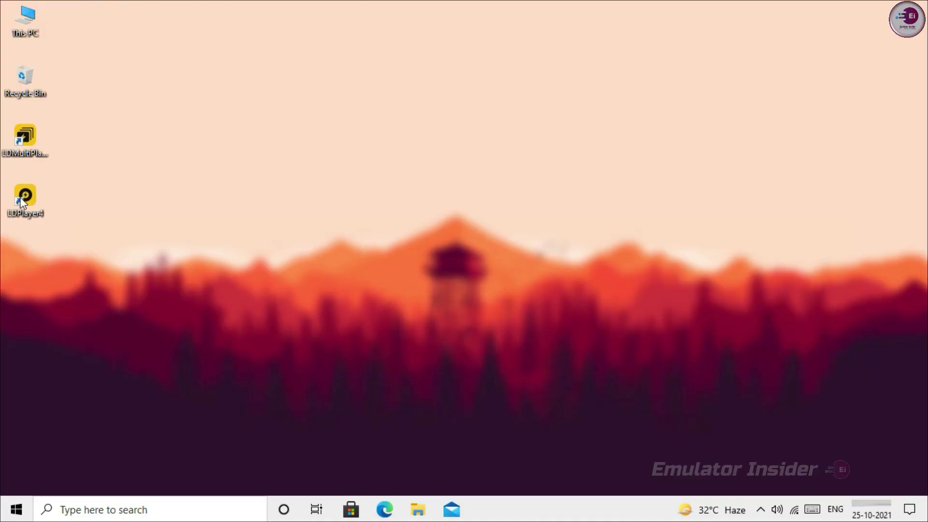
- Launch Free Fire in LDPlayer4, then shrink the emulator window and reposition it on the desktop
{"action": "double_click", "coordinate": [26, 198]}
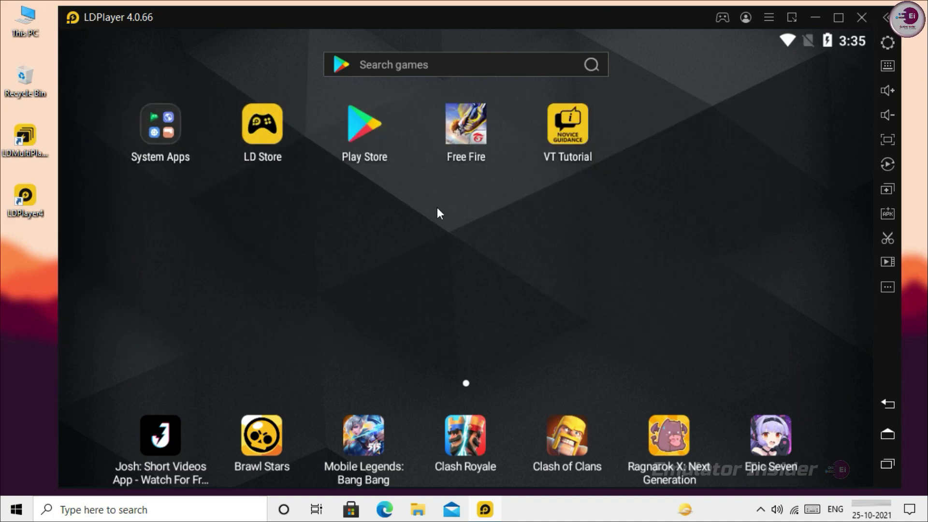
{"action": "left_click", "coordinate": [462, 129]}
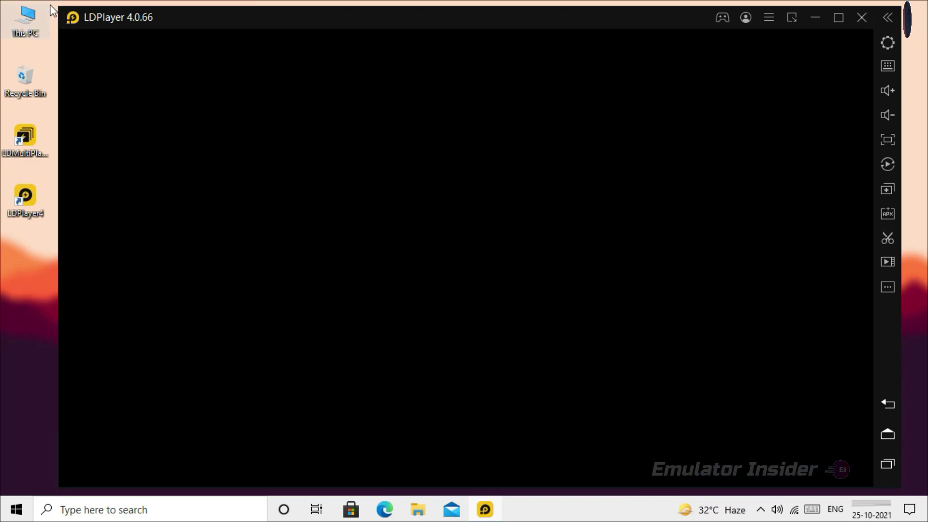
{"action": "left_click_drag", "start_coordinate": [57, 6], "coordinate": [136, 89]}
{"action": "left_click_drag", "start_coordinate": [460, 69], "coordinate": [413, 42]}
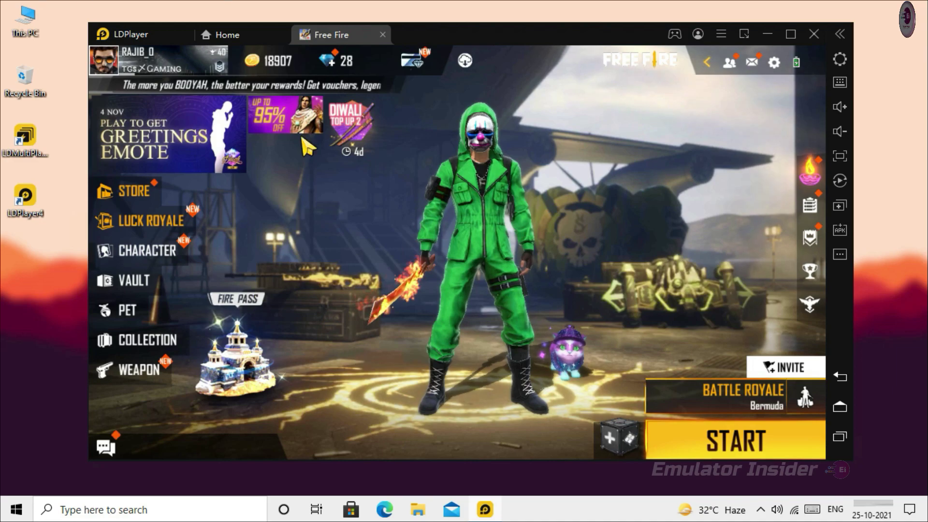
- Open the emote wheel on the lobby character and play the standing, arm-extended emote
{"action": "mouse_move", "coordinate": [474, 249]}
{"action": "left_mouse_down"}
{"action": "mouse_move", "coordinate": [627, 242]}
{"action": "mouse_move", "coordinate": [321, 242]}
{"action": "mouse_move", "coordinate": [532, 247]}
{"action": "mouse_move", "coordinate": [464, 256]}
{"action": "left_mouse_up"}
{"action": "left_click", "coordinate": [464, 256]}
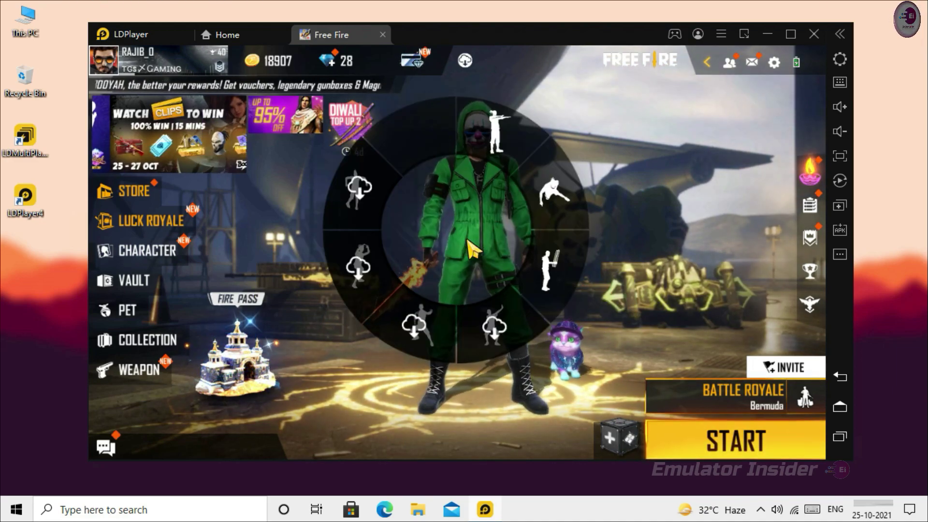
{"action": "left_click", "coordinate": [499, 160]}
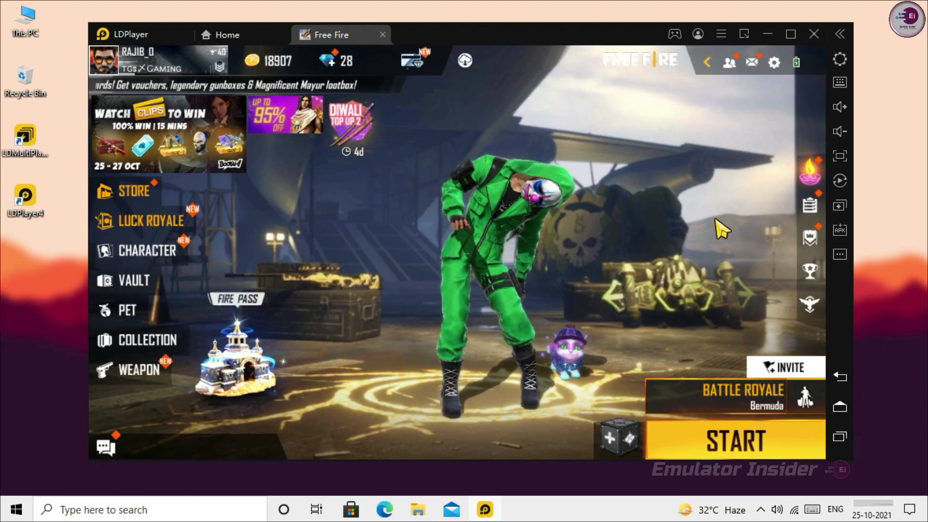
- Set High Res. to High in Free Fire's display settings and return to the lobby
{"action": "left_click", "coordinate": [774, 63]}
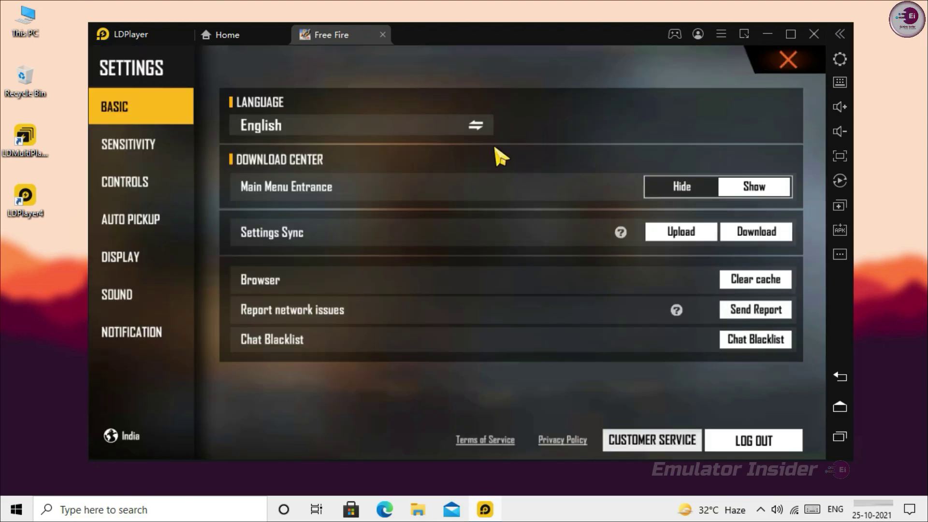
{"action": "left_click", "coordinate": [121, 265]}
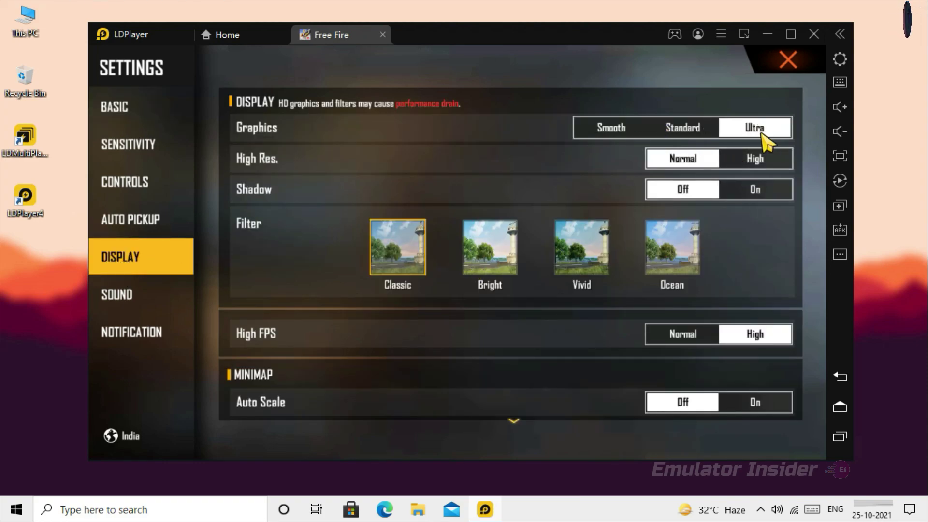
{"action": "left_click", "coordinate": [756, 161]}
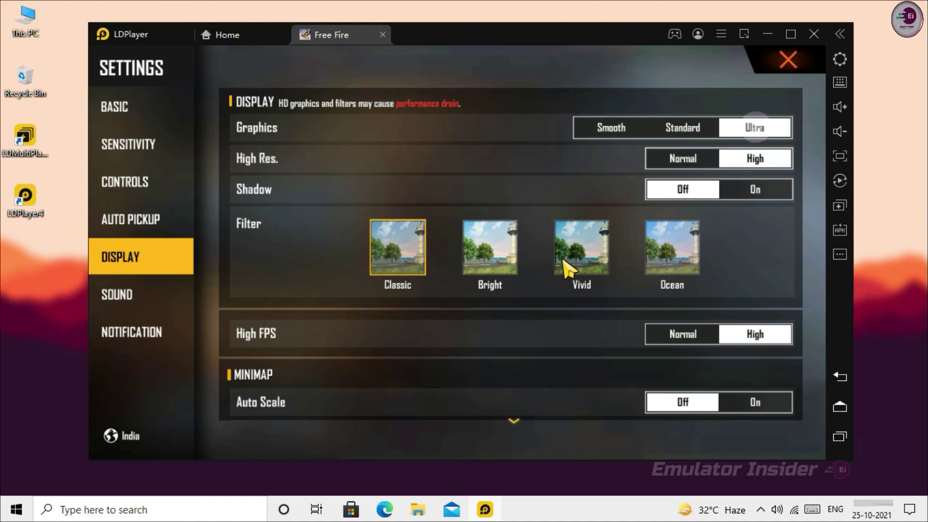
{"action": "left_click", "coordinate": [788, 62]}
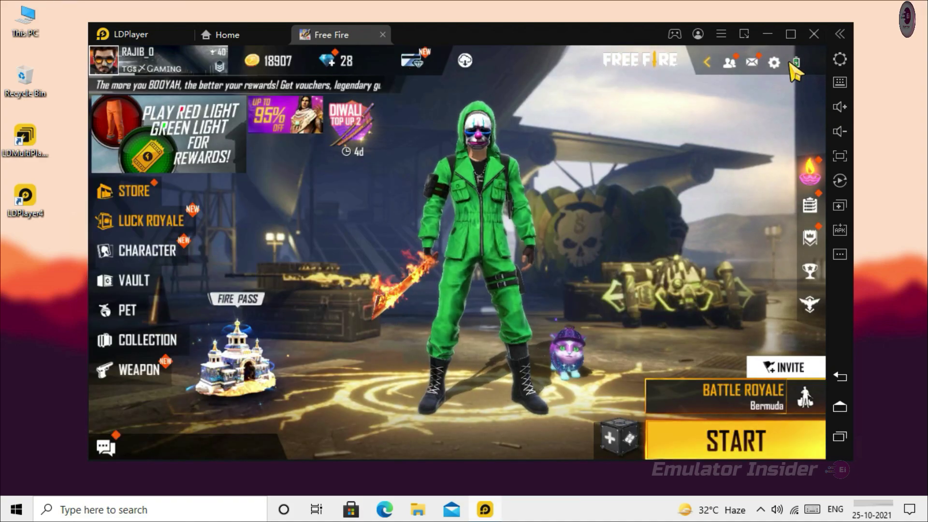
- Play the push-up emote on the lobby character, then switch the game mode to Training and start matchmaking
{"action": "left_click", "coordinate": [473, 240]}
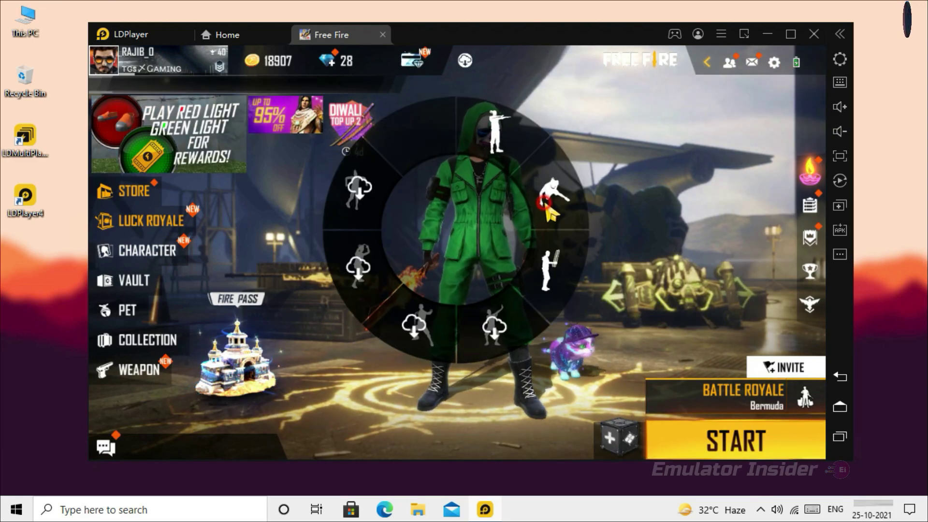
{"action": "left_click", "coordinate": [555, 198]}
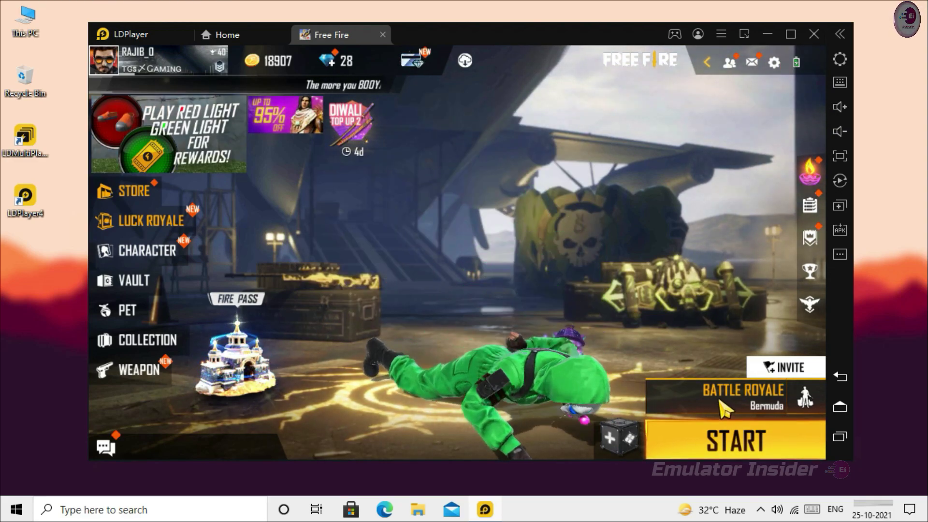
{"action": "left_click", "coordinate": [725, 401]}
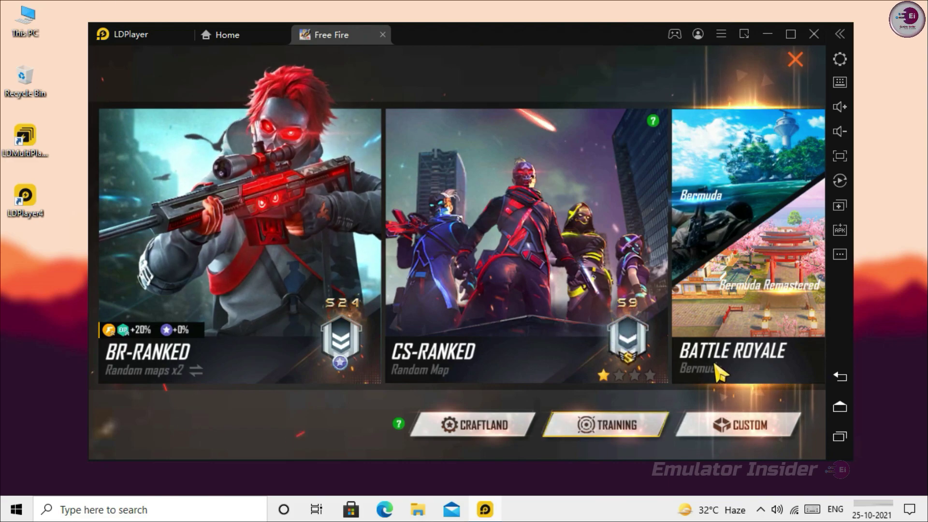
{"action": "left_click", "coordinate": [588, 425]}
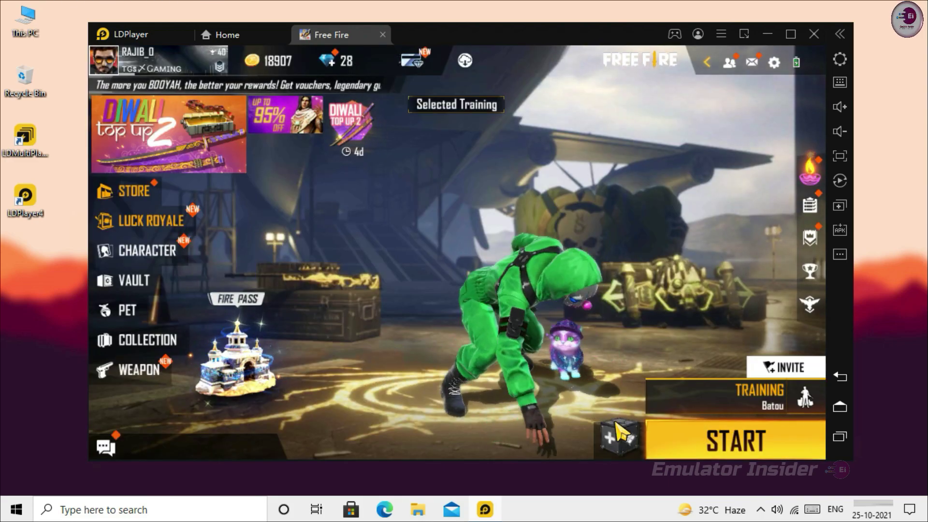
{"action": "left_click", "coordinate": [714, 439]}
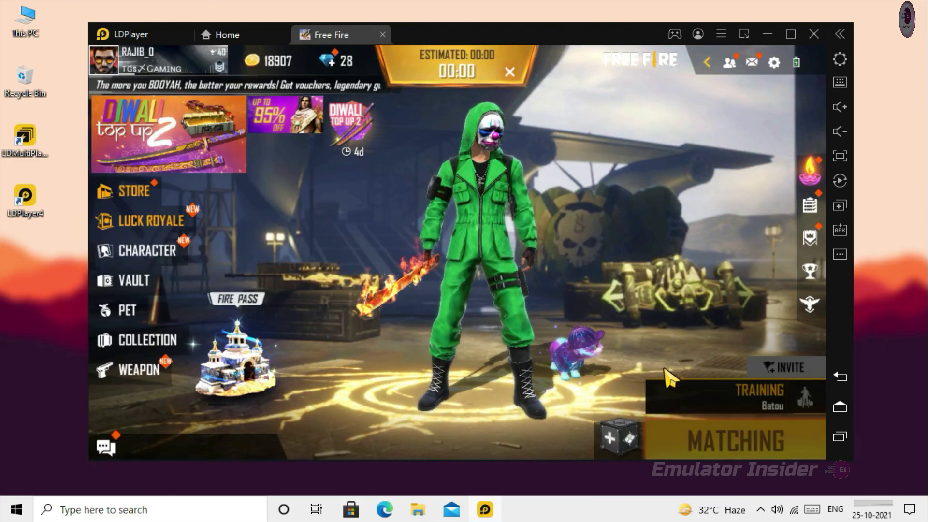